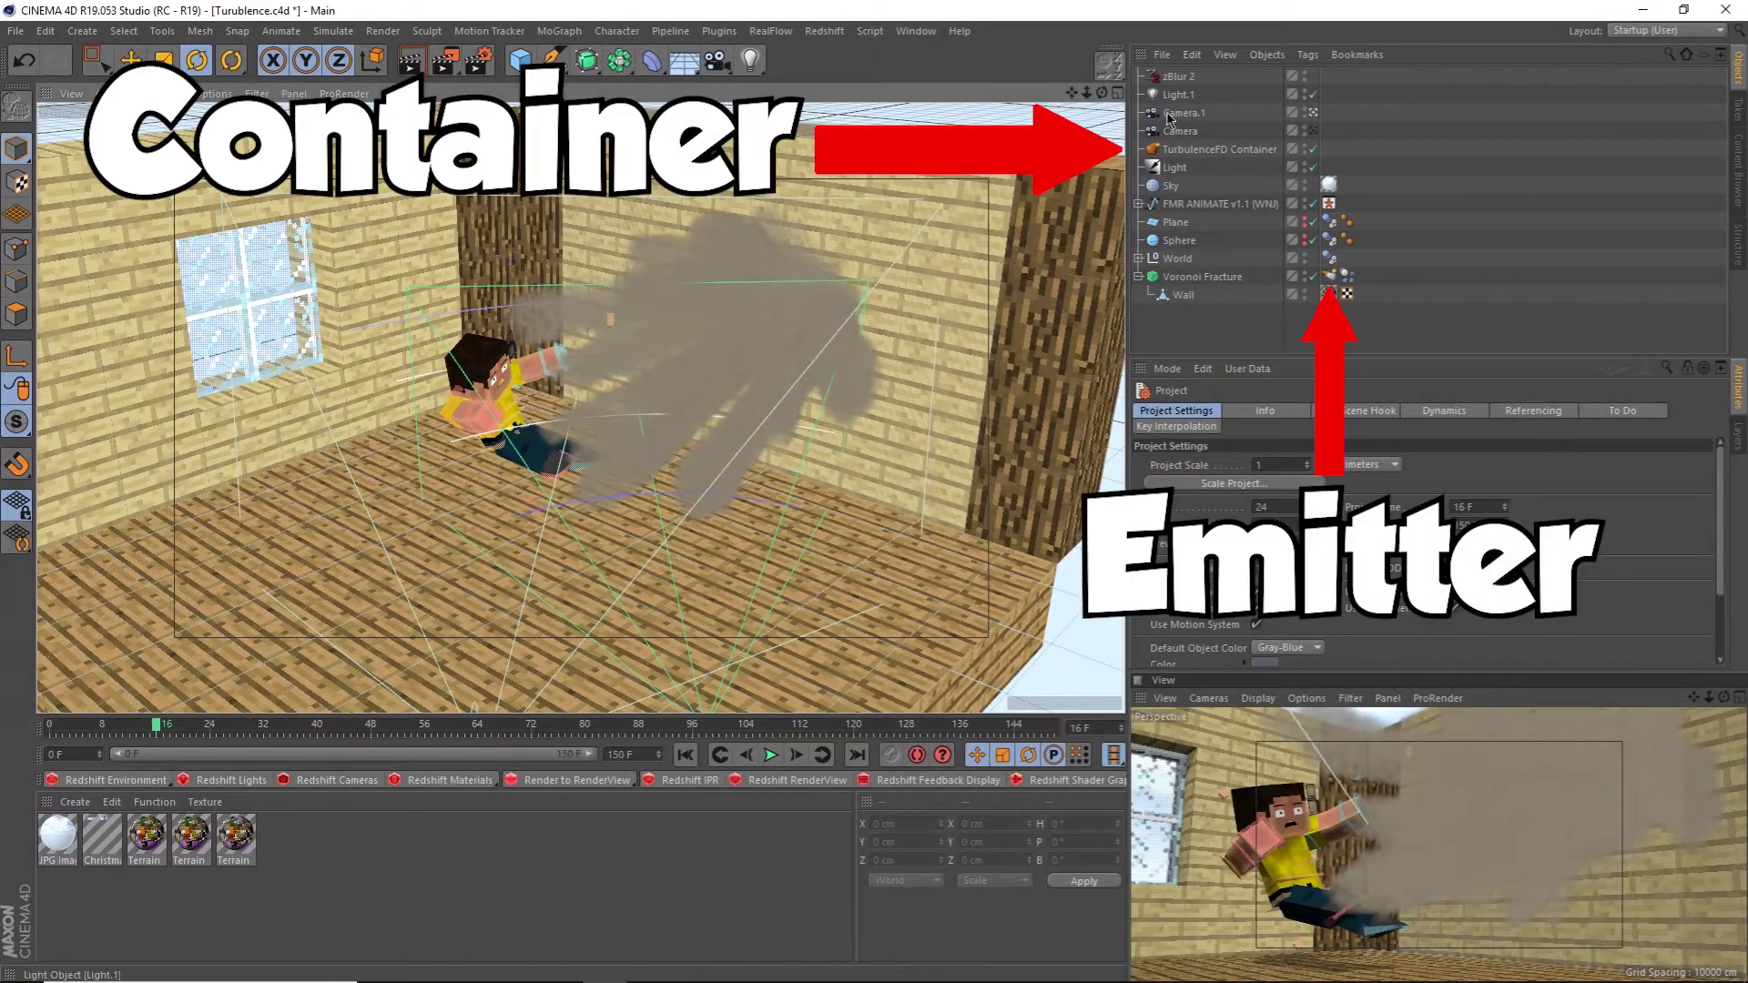
# Inspect the TurbulenceFD Container's Simulation settings with Timing collapsed, then its Container tab
pyautogui.click(1202, 149)
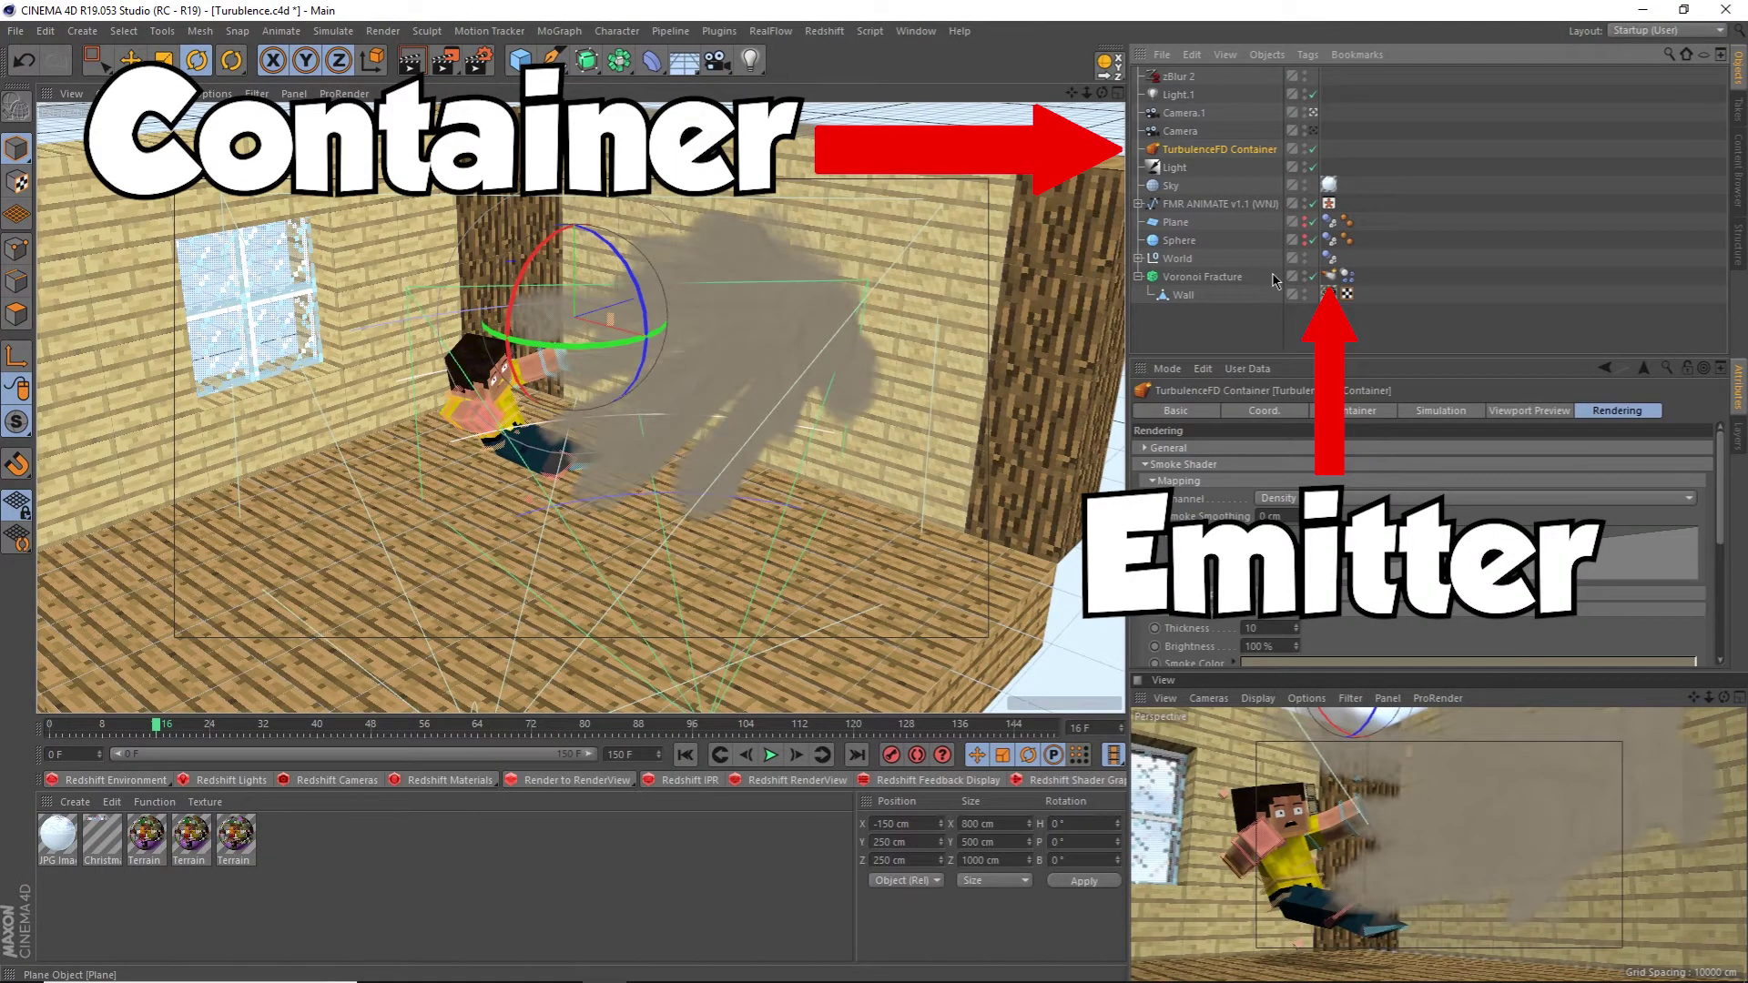
pyautogui.click(1450, 418)
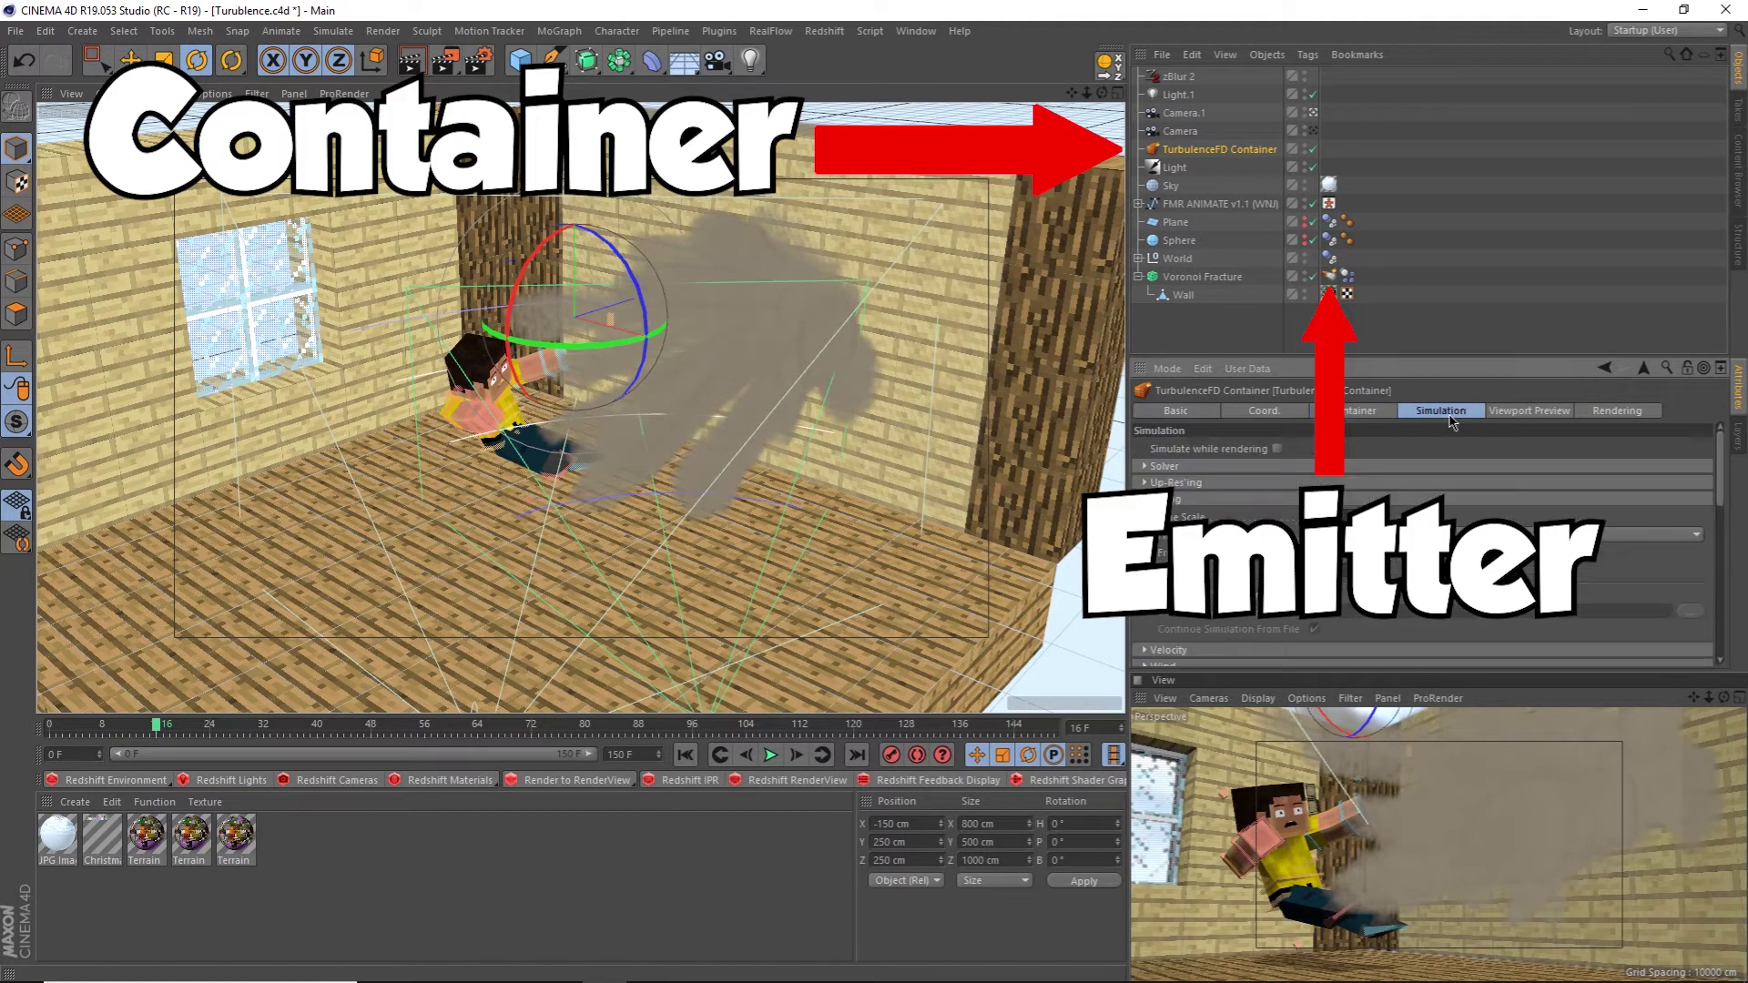
pyautogui.click(1204, 501)
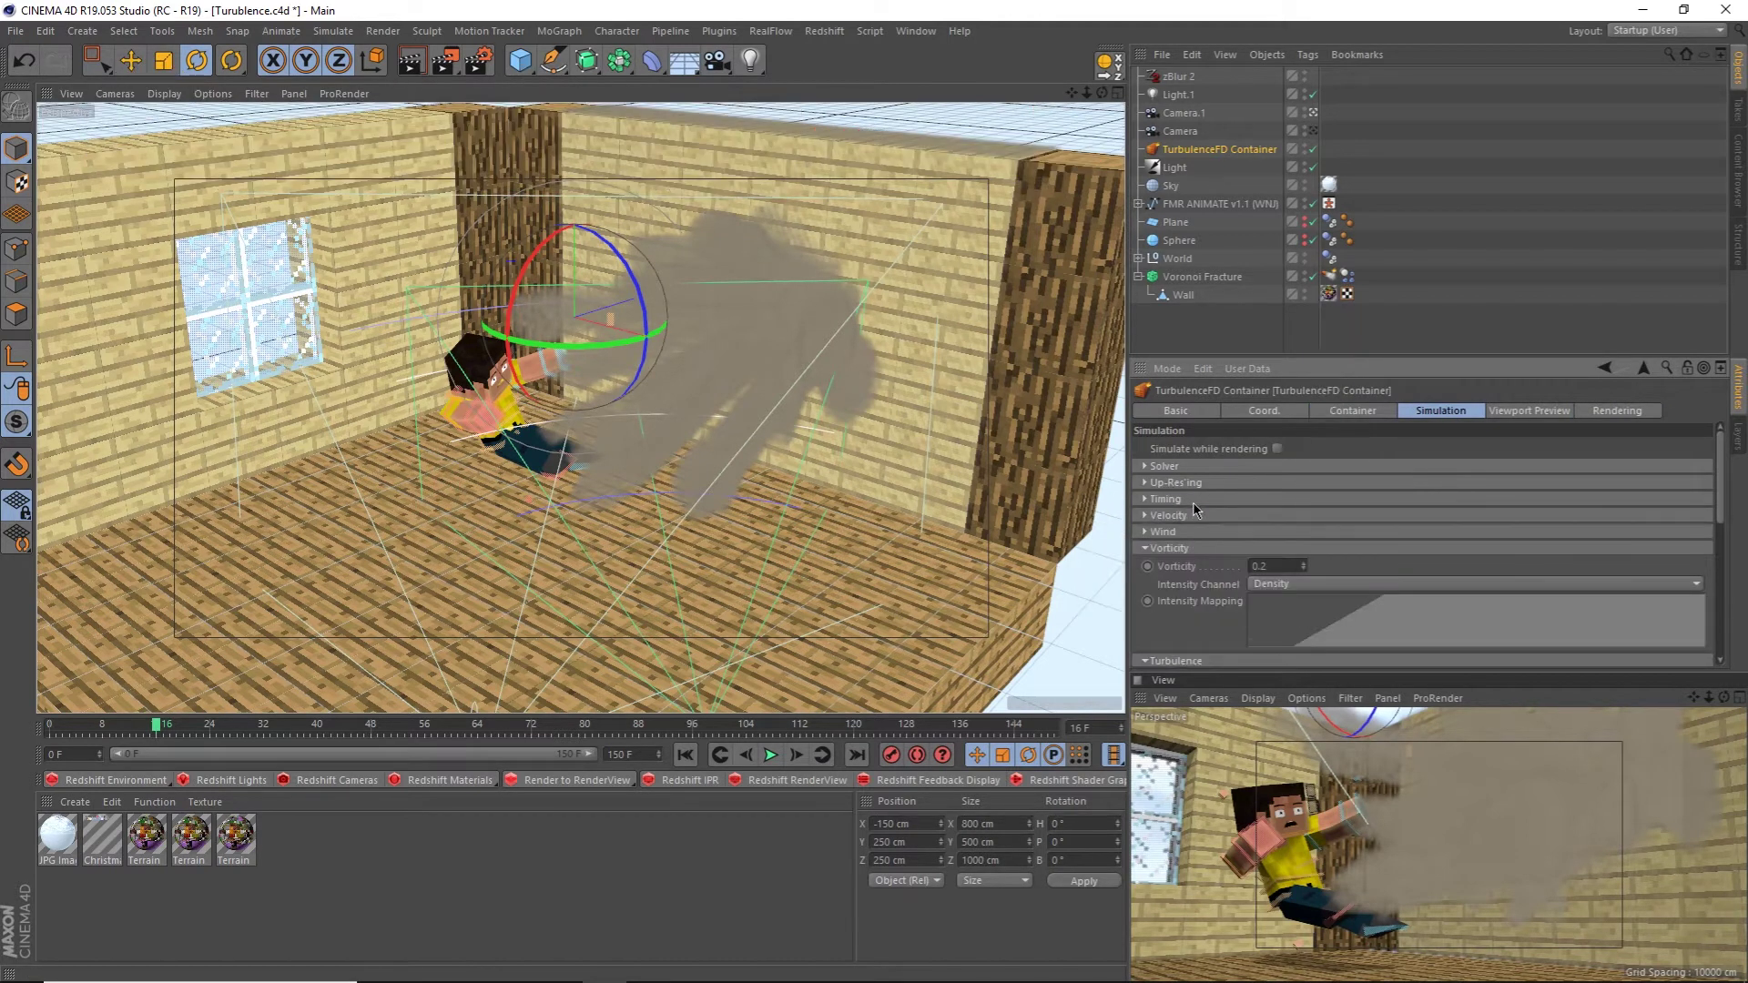
pyautogui.click(1371, 415)
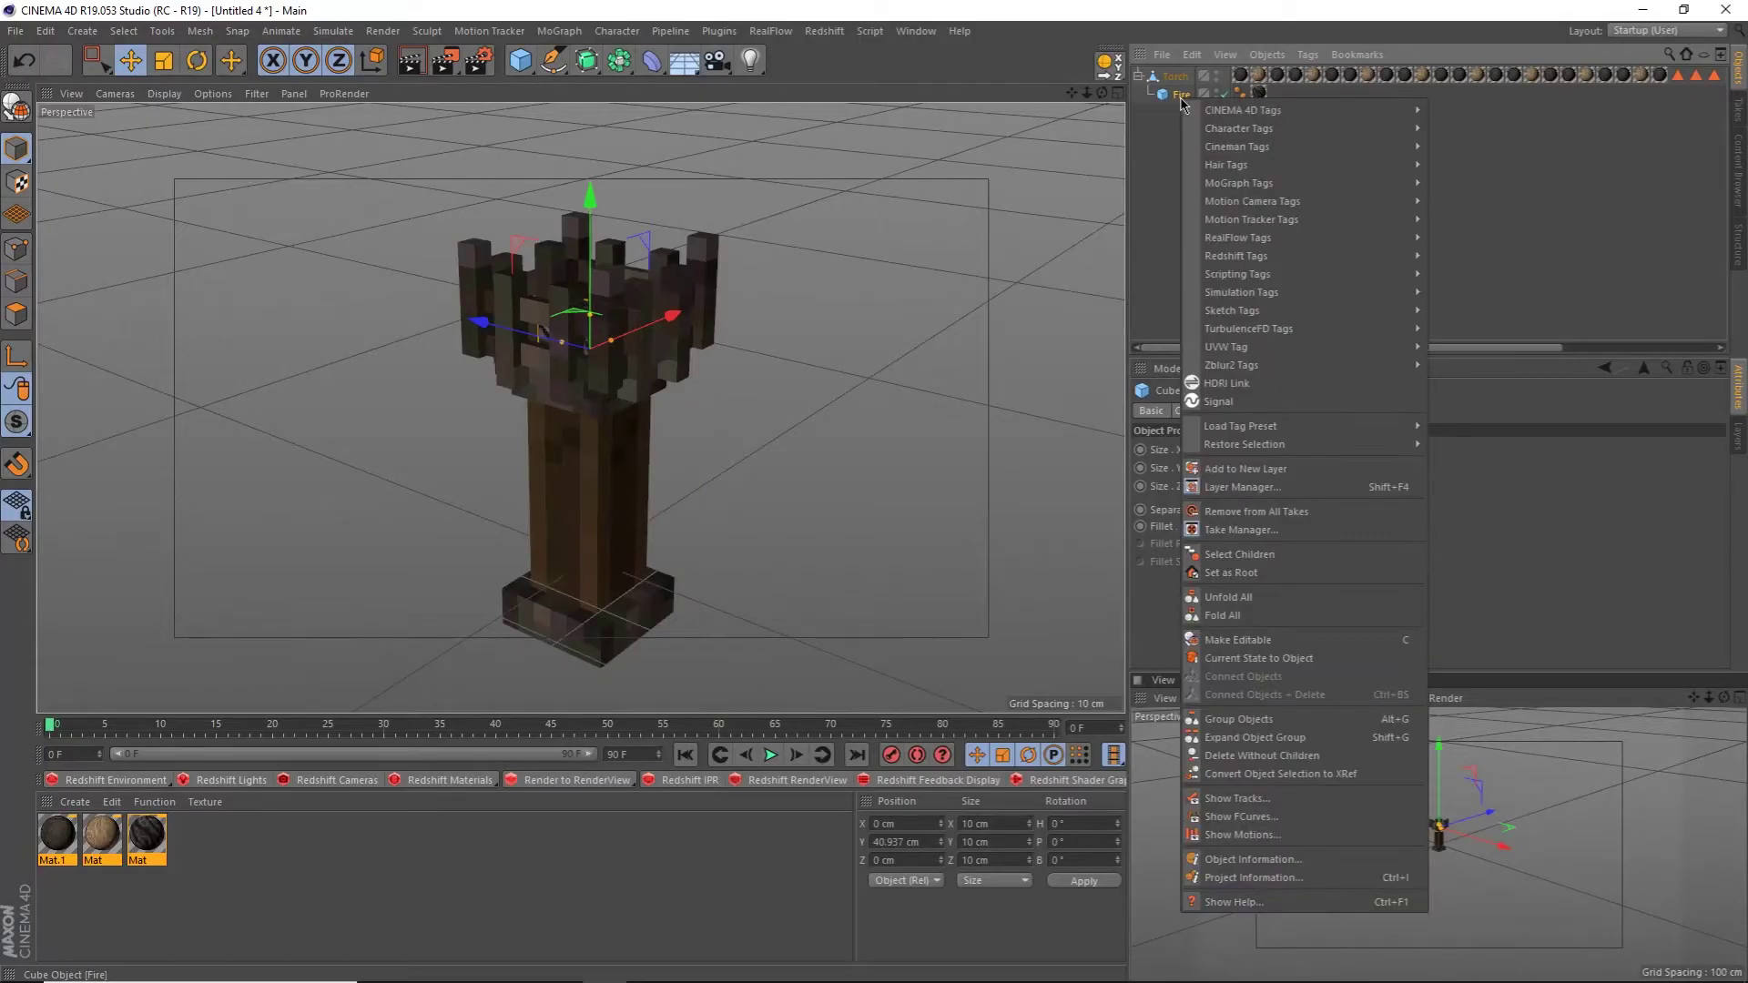
# Add a TurbulenceFD Emitter tag to the torch's Fire object
pyautogui.moveTo(1279, 334)
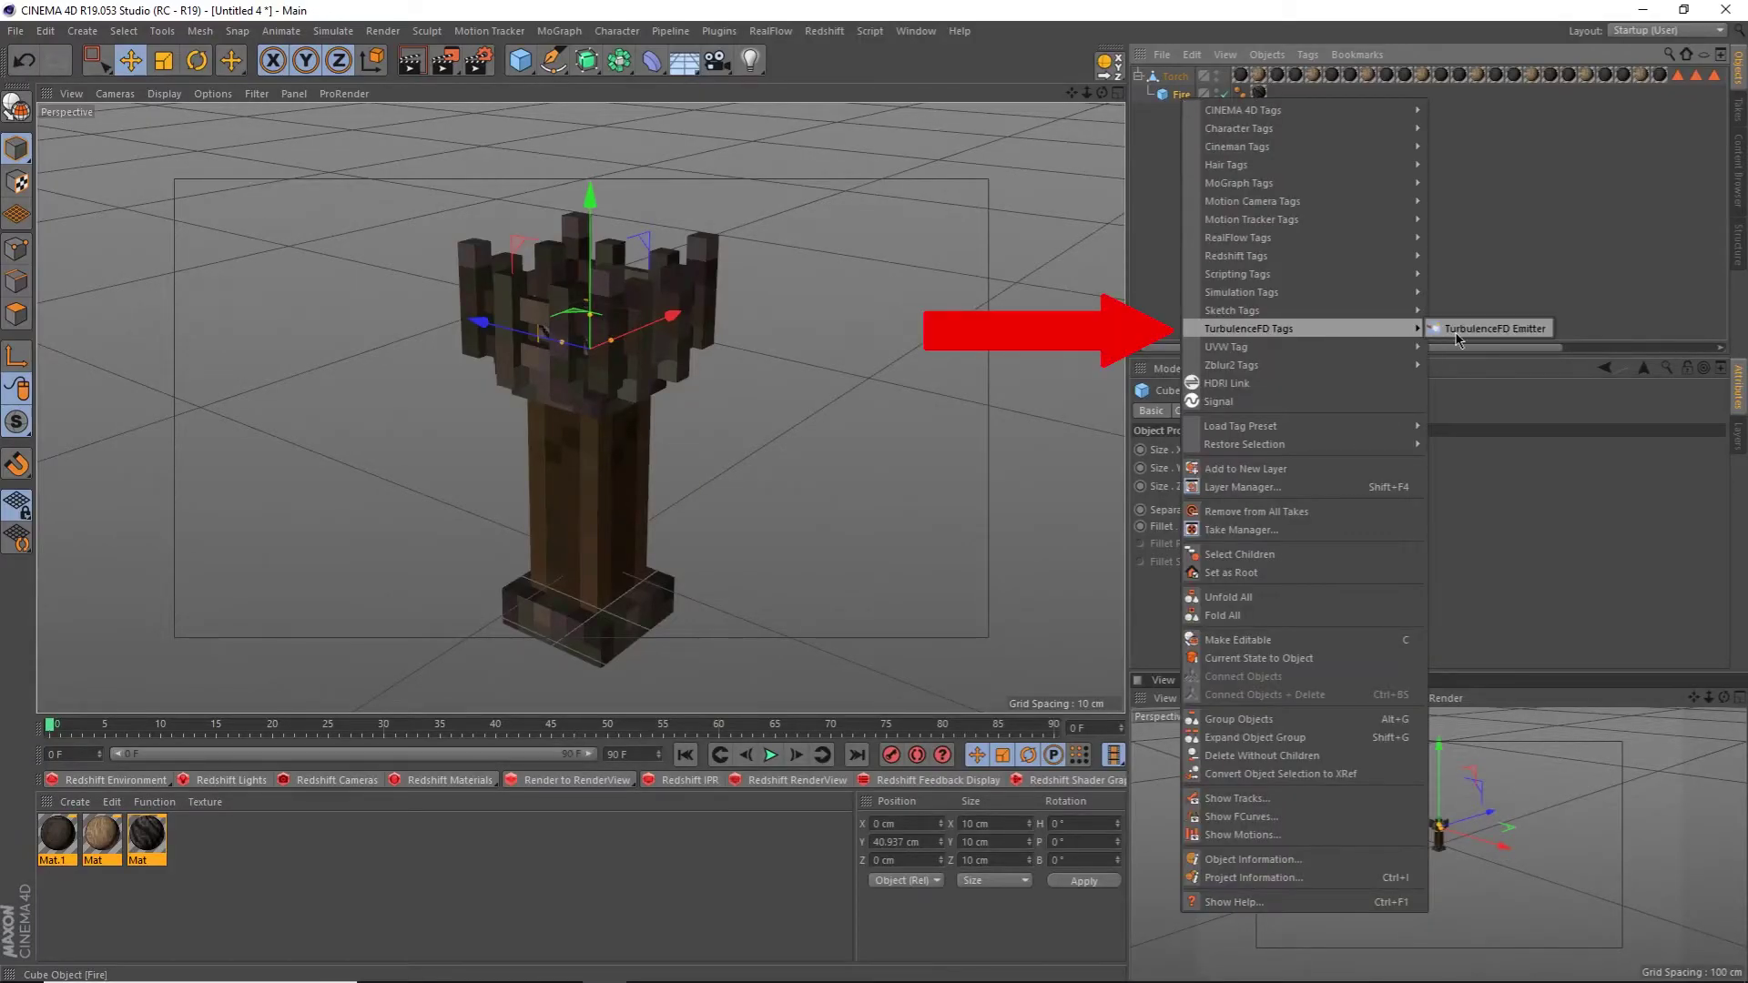
pyautogui.click(1493, 329)
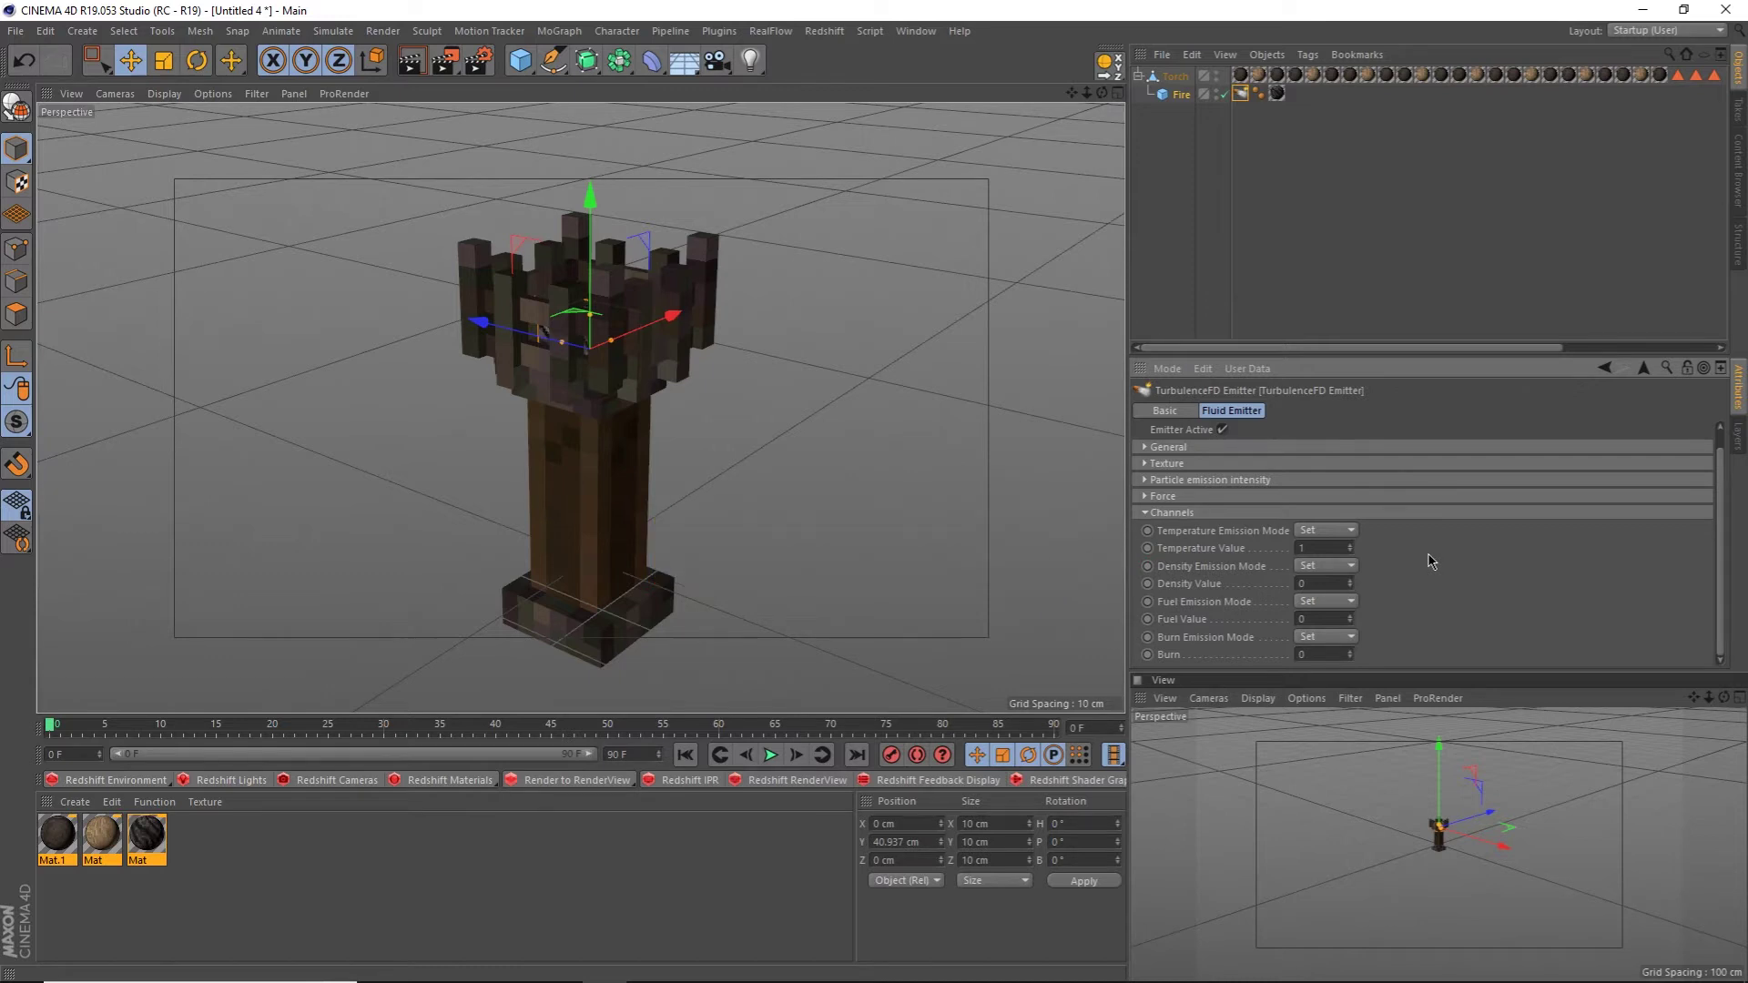
# Add a TurbulenceFD Container to the torch scene from the Plugins menu
pyautogui.keyDown('alt'); pyautogui.moveTo(637, 364); pyautogui.dragTo(692, 273); pyautogui.keyUp('alt')
pyautogui.click(719, 30)
pyautogui.click(719, 30)
pyautogui.click(720, 30)
pyautogui.moveTo(745, 114)
pyautogui.click(911, 107)
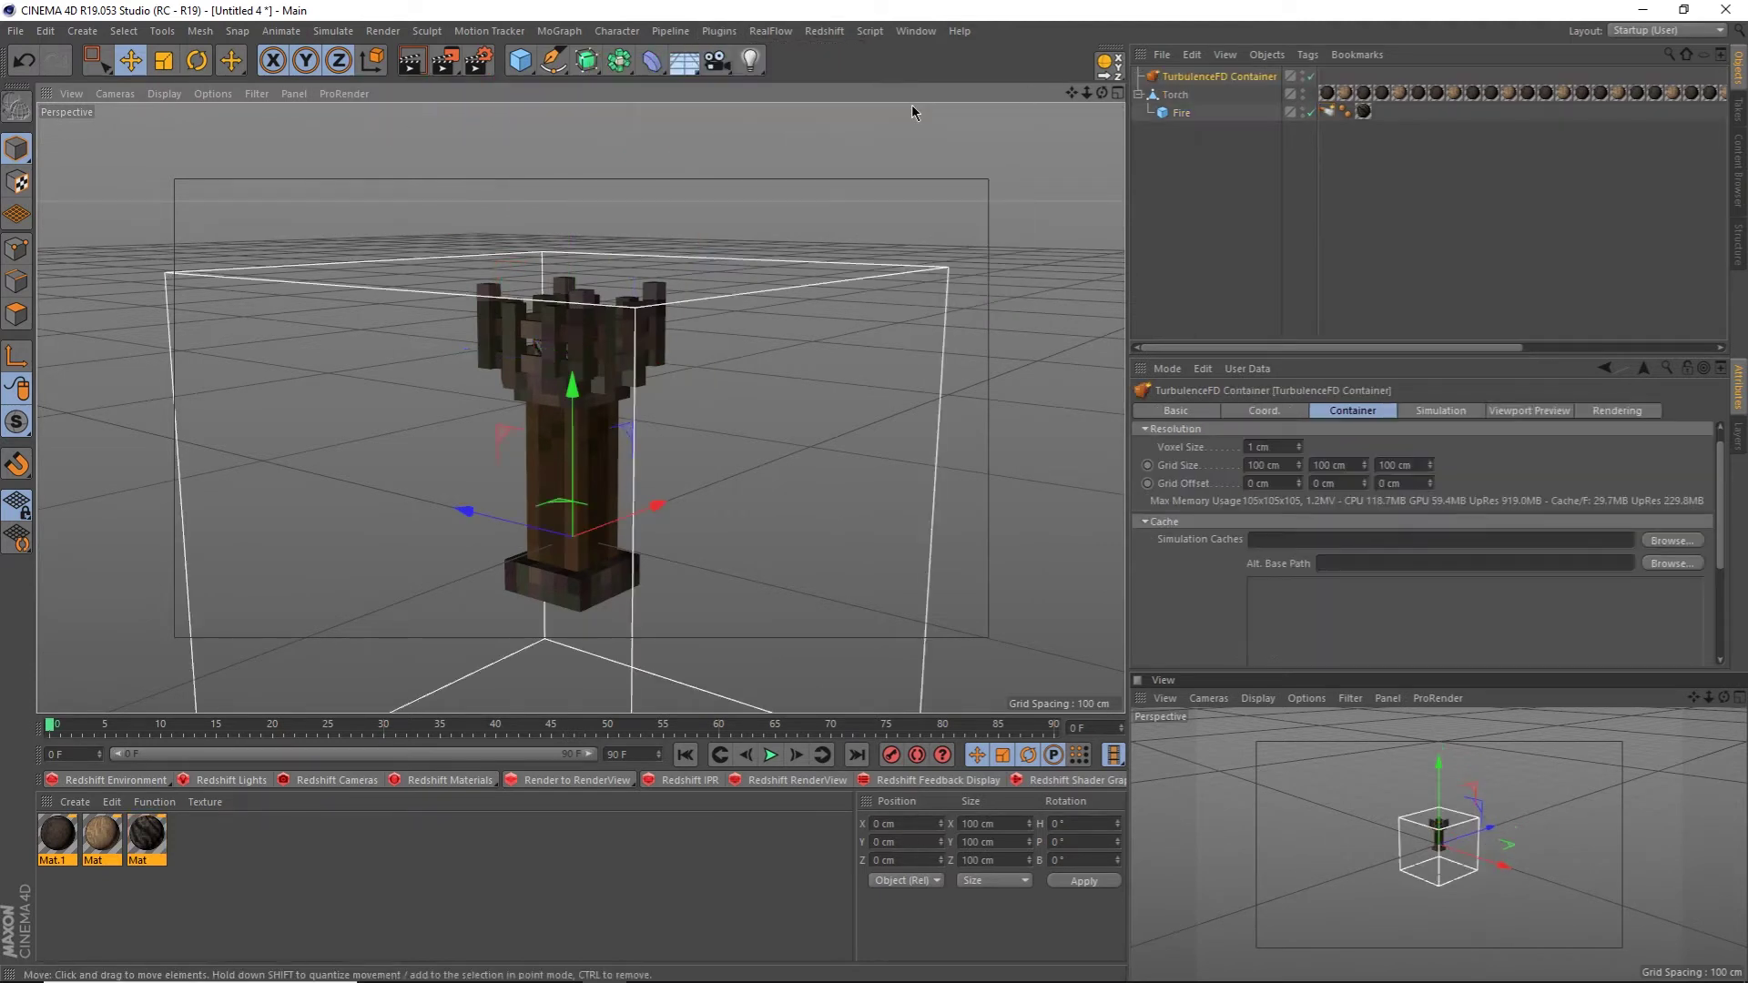
# Set the container grid to 30 × 60 × 30 cm and position it over the torch head
pyautogui.scroll(-5, 687, 443)
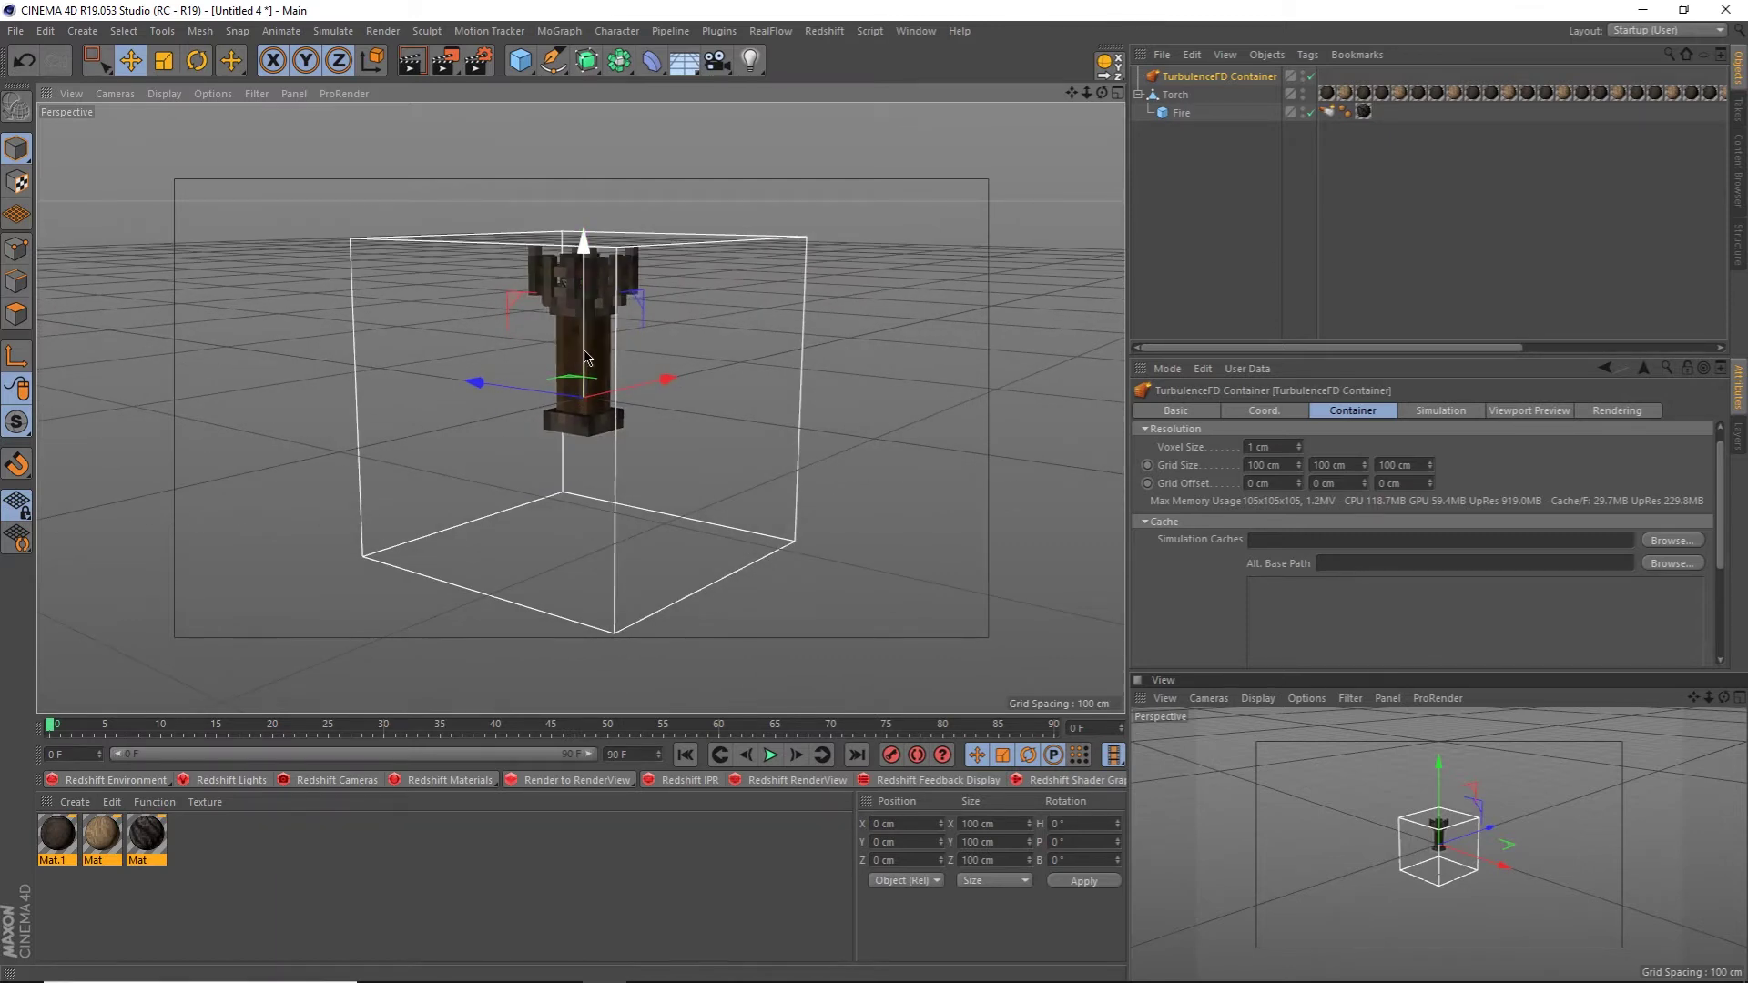
pyautogui.moveTo(588, 370); pyautogui.dragTo(589, 273)
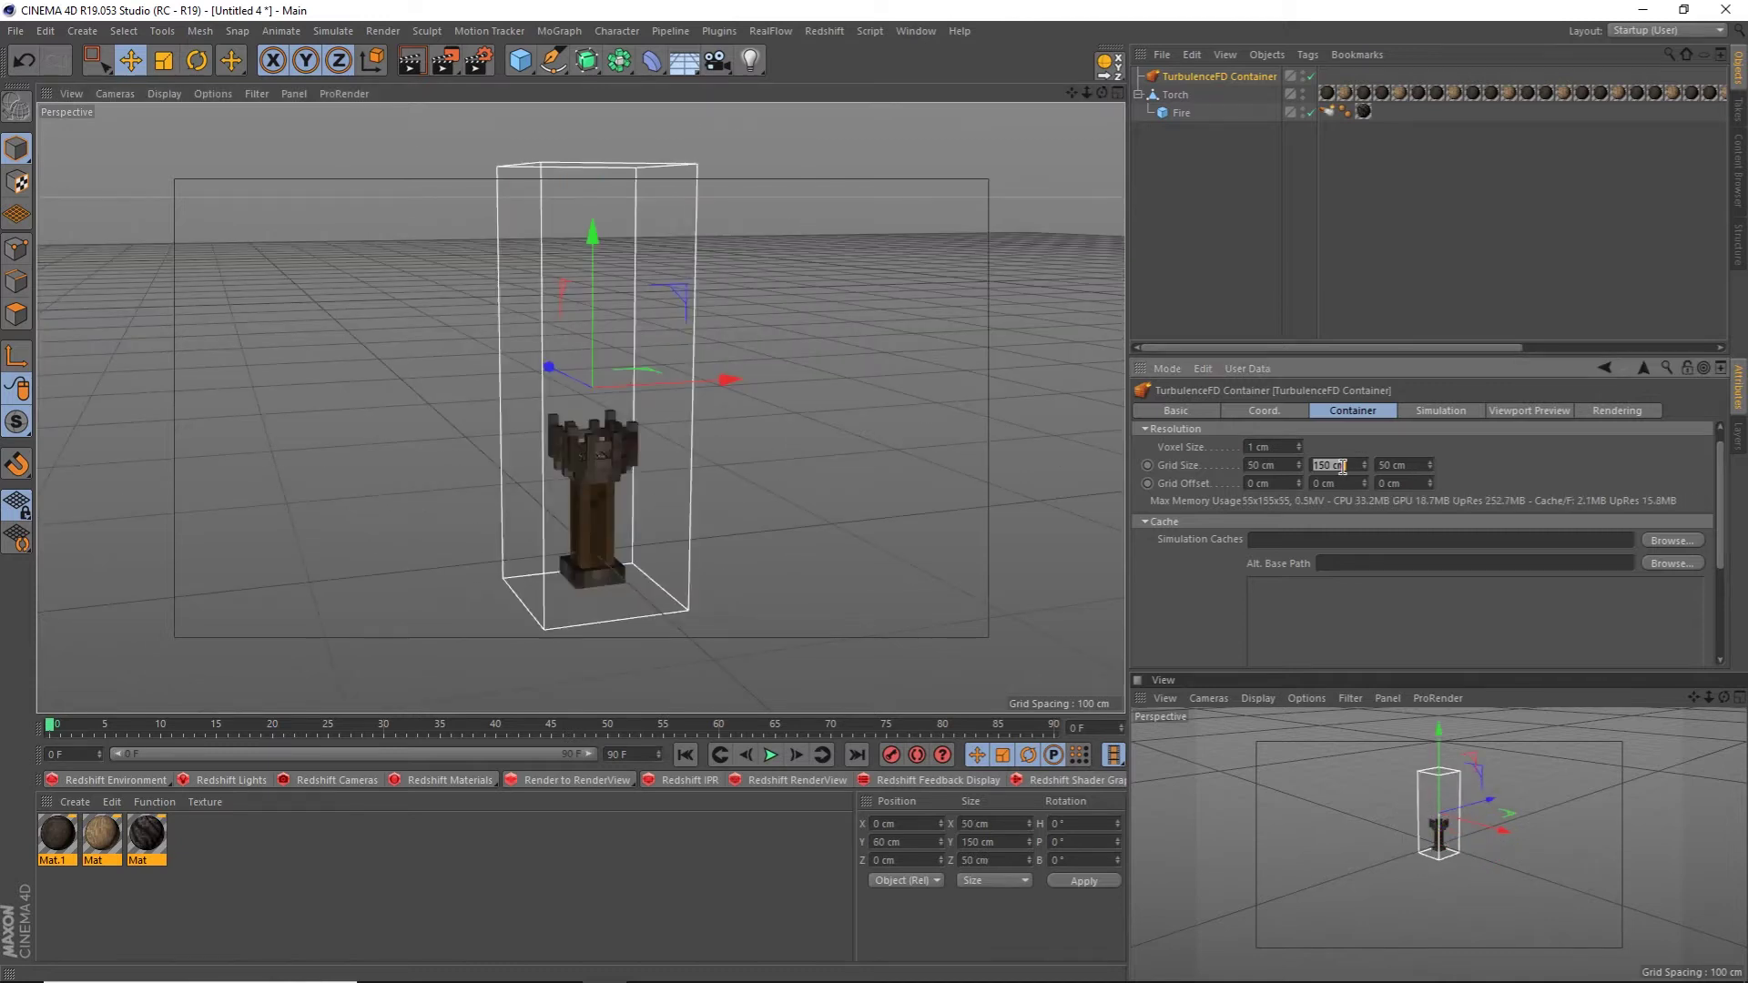
pyautogui.press('Return')
pyautogui.moveTo(588, 229); pyautogui.dragTo(824, 601)
pyautogui.keyDown('alt'); pyautogui.moveTo(627, 468); pyautogui.dragTo(592, 427); pyautogui.keyUp('alt')
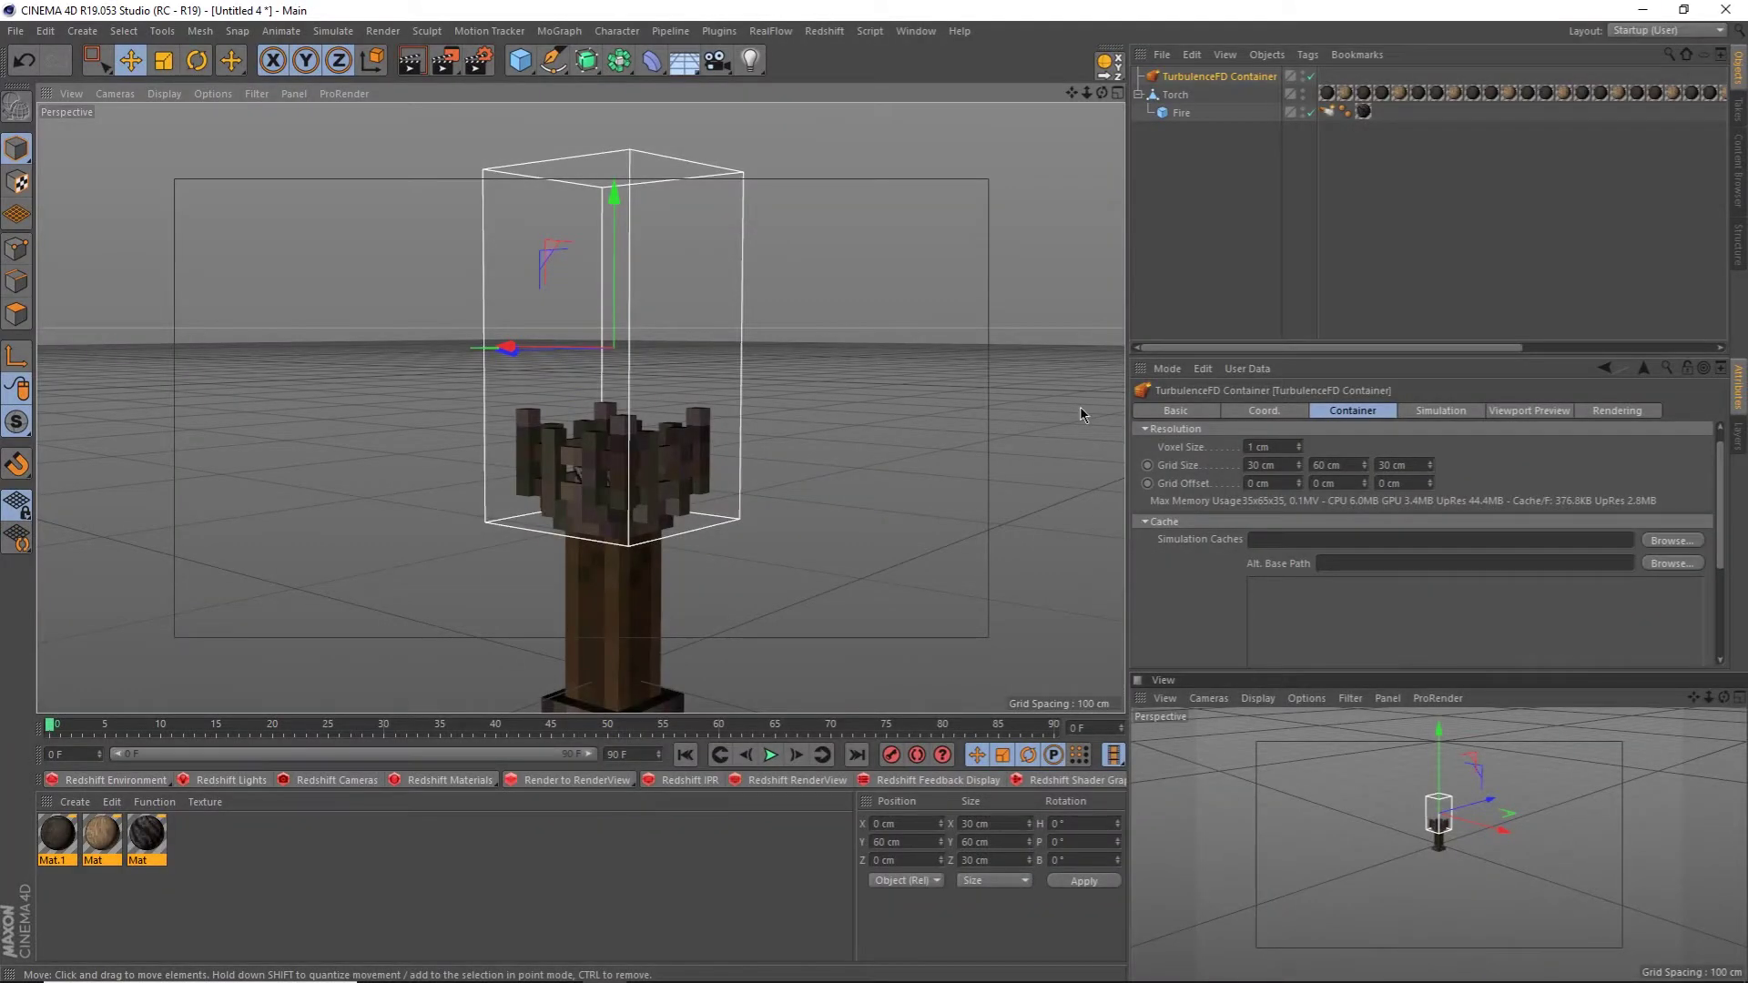
# Start the torch fire simulation from the TurbulenceFD Simulation Window
pyautogui.click(720, 30)
pyautogui.moveTo(811, 102)
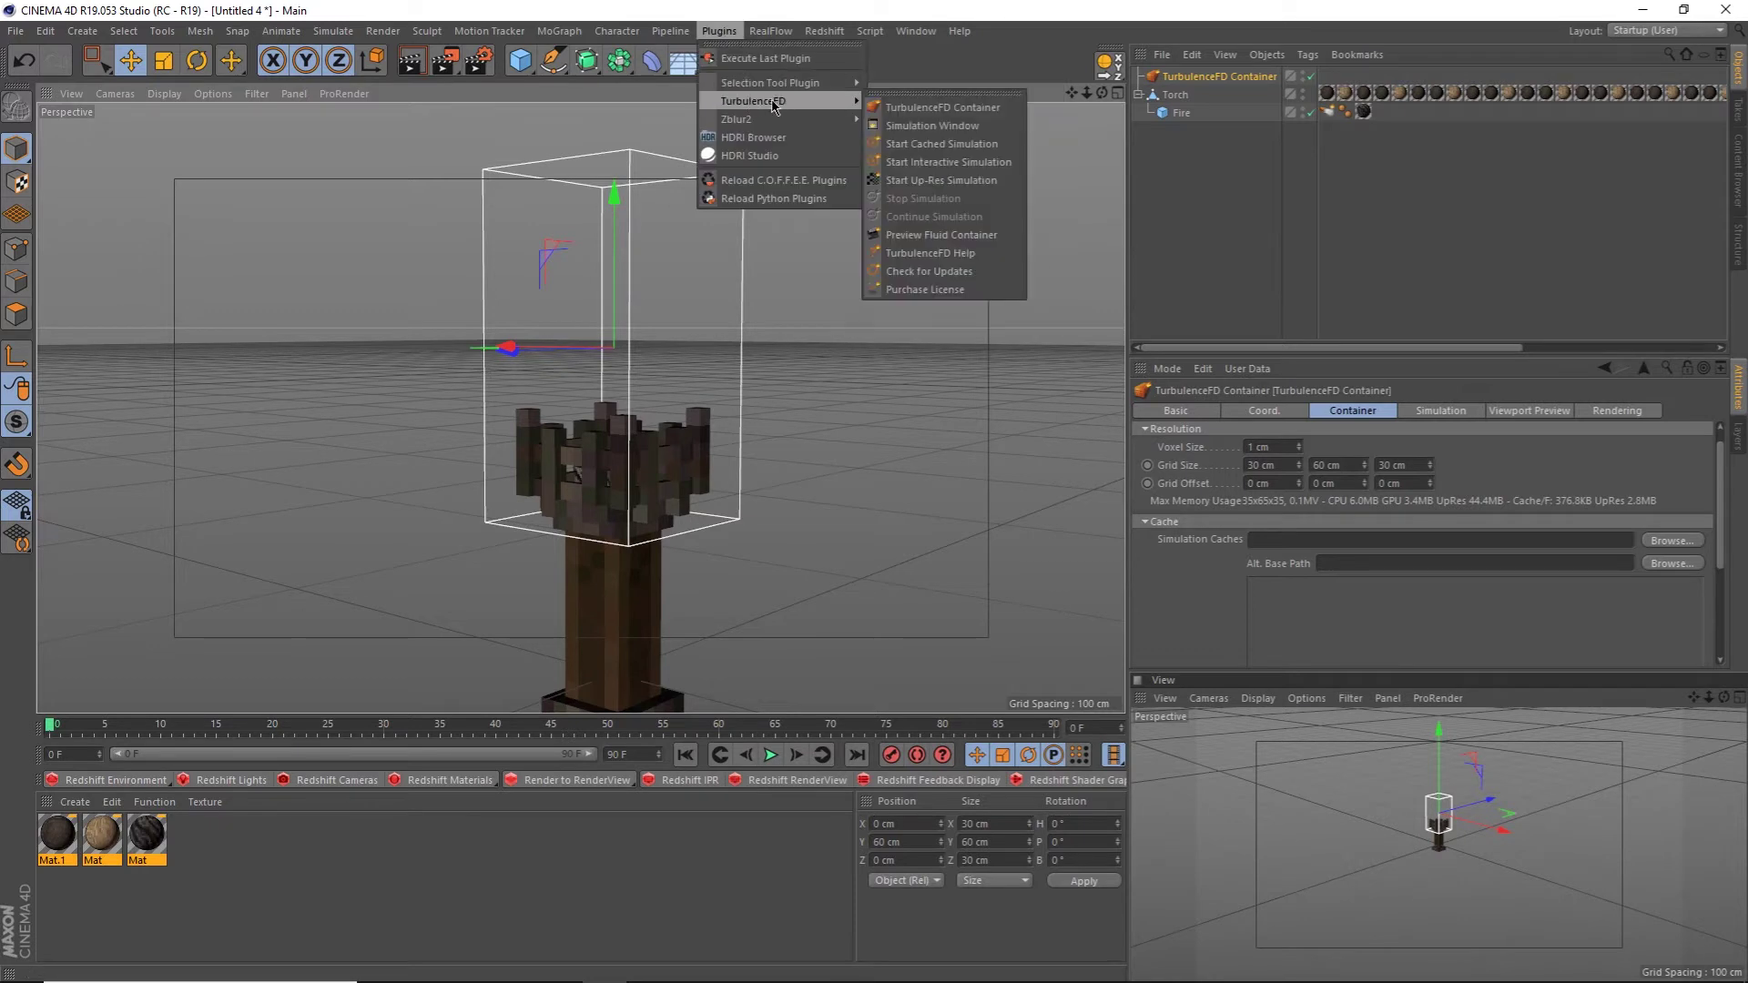
pyautogui.click(938, 124)
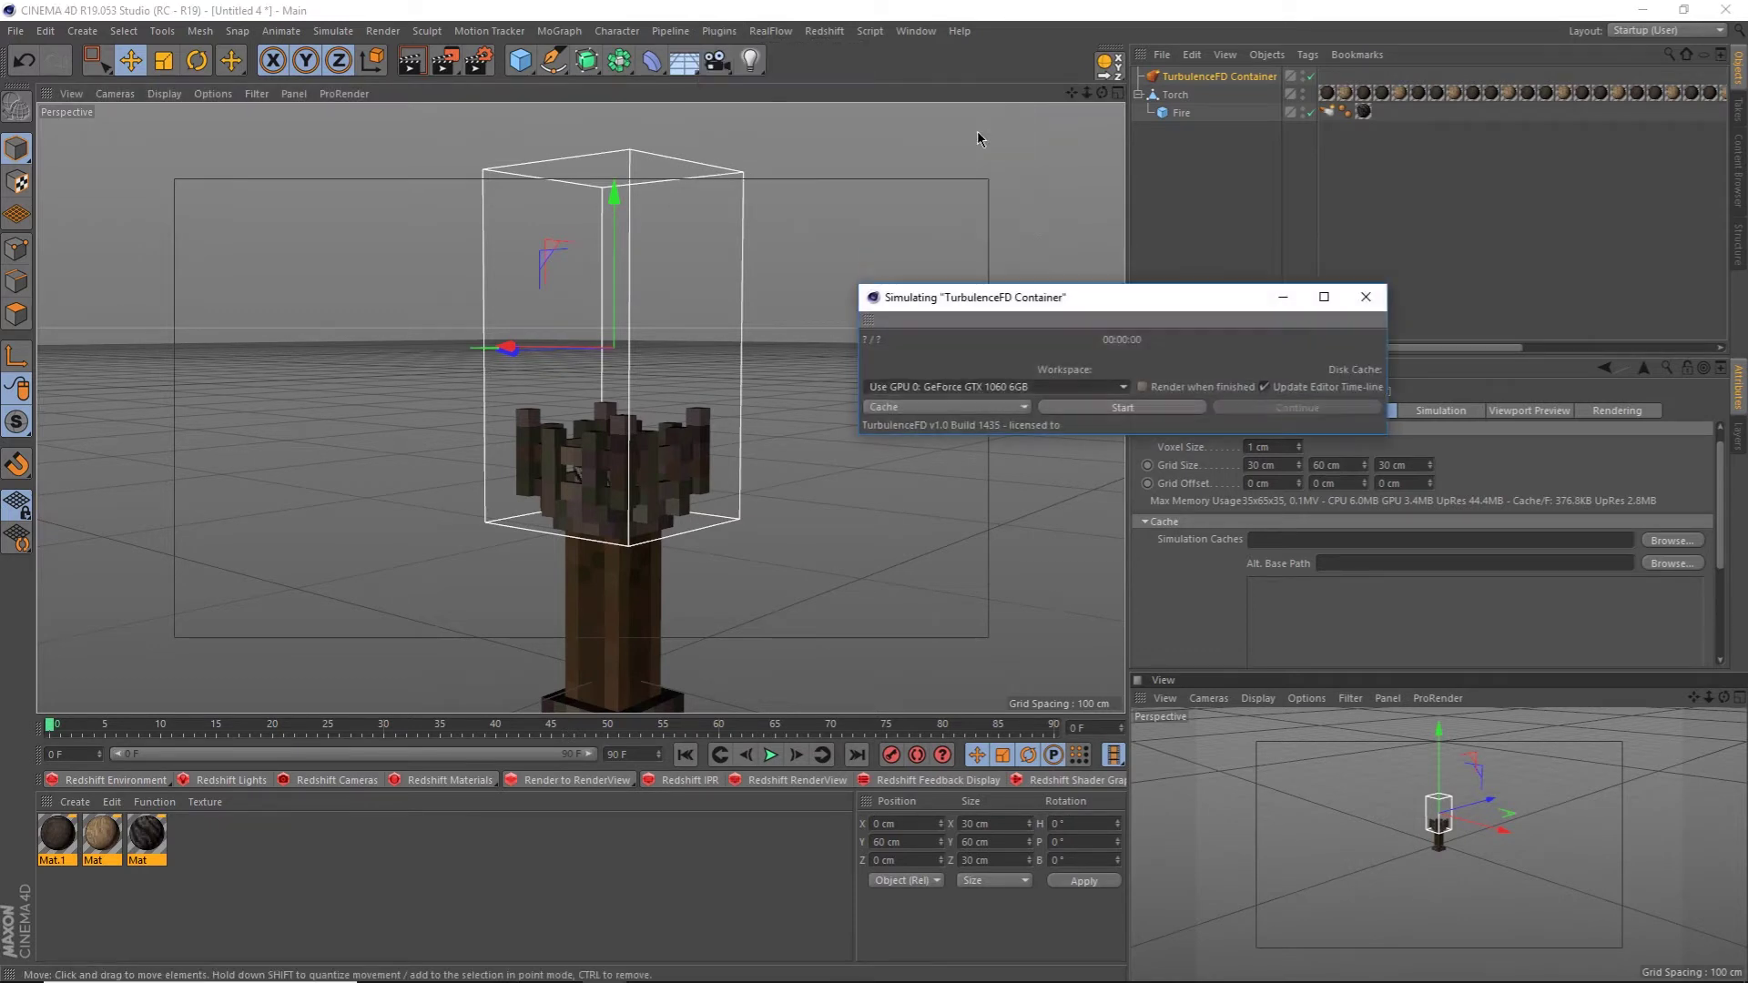
pyautogui.click(1140, 406)
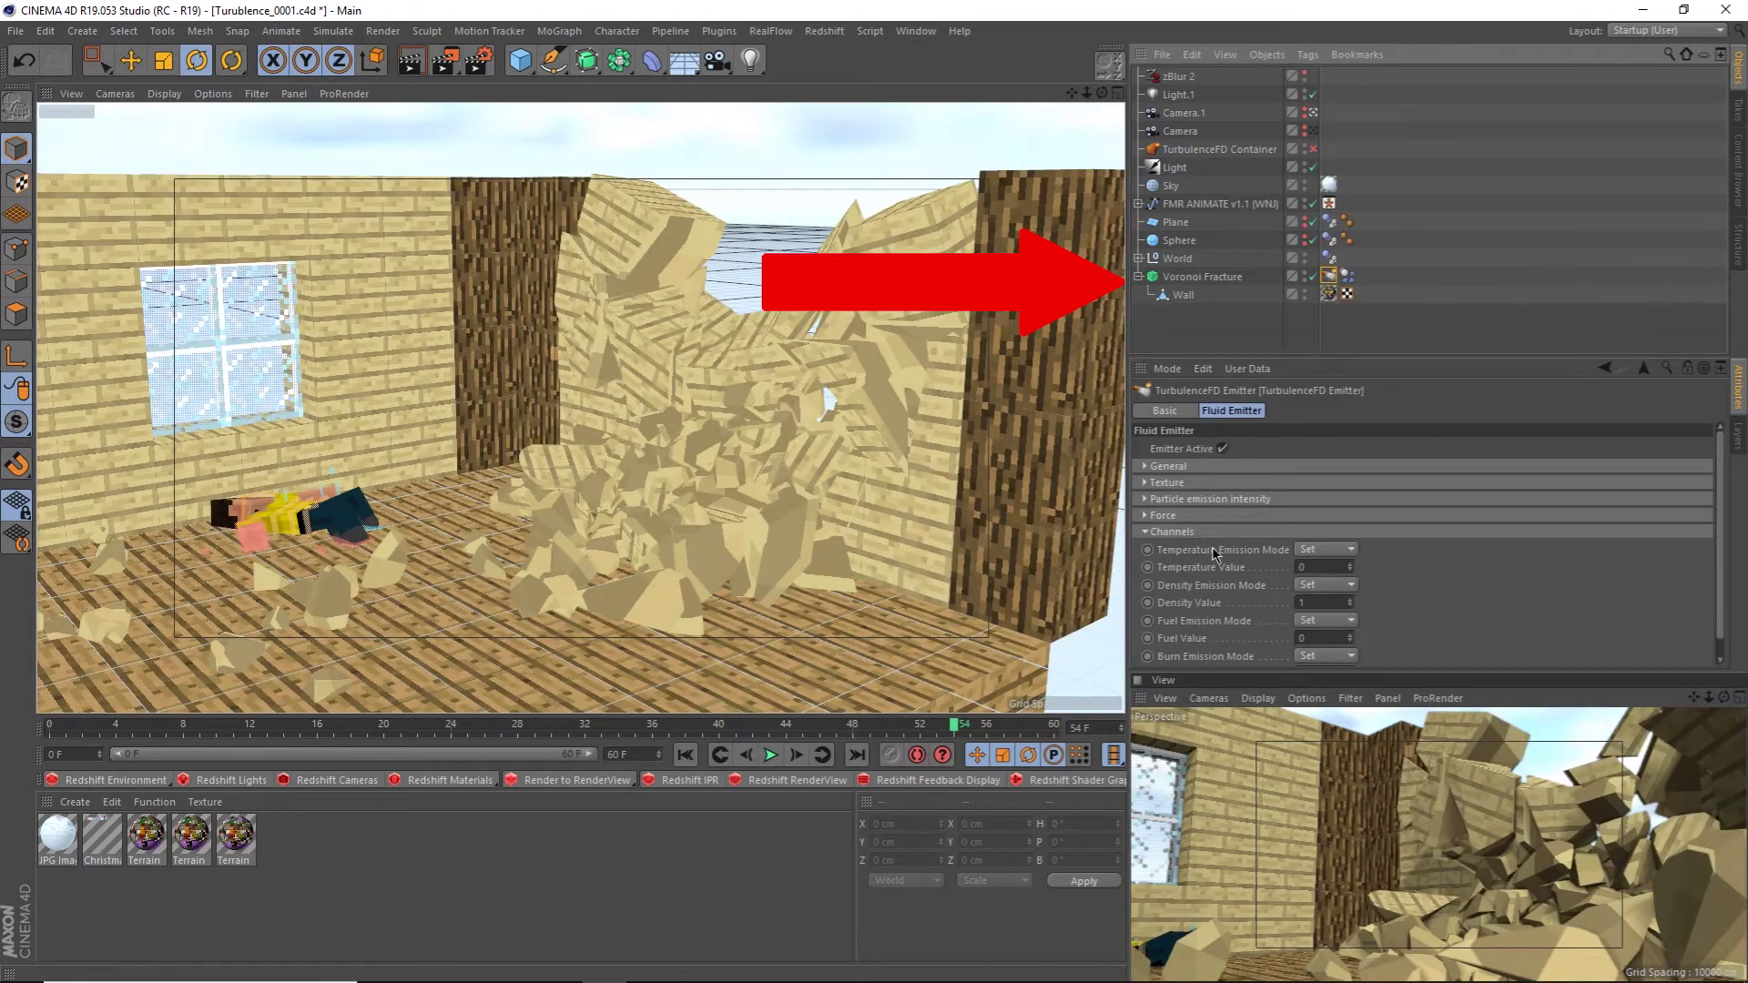
# Scroll the Container tab to see the 6 cm voxel size and 800 × 500 × 1000 cm grid
pyautogui.scroll(-1, 1213, 552)
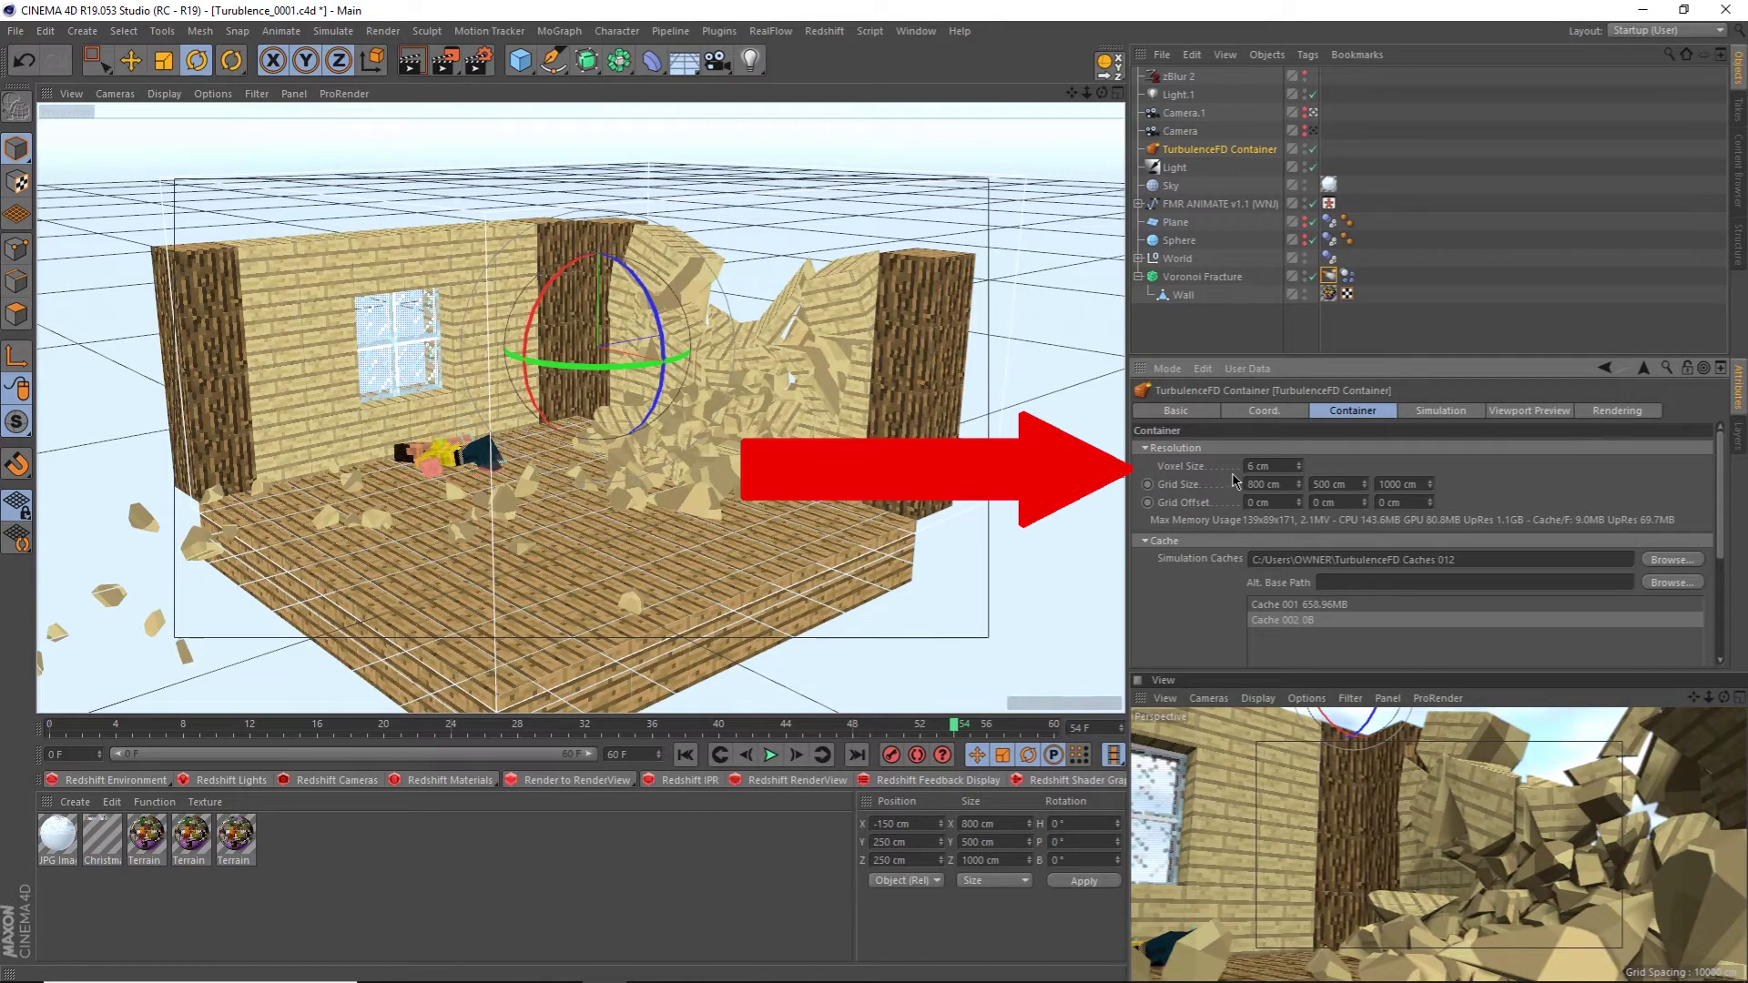
# Change the container's Voxel Size from 6 cm to 5 cm
pyautogui.doubleClick(1280, 465)
pyautogui.write('5')
pyautogui.press('Return')
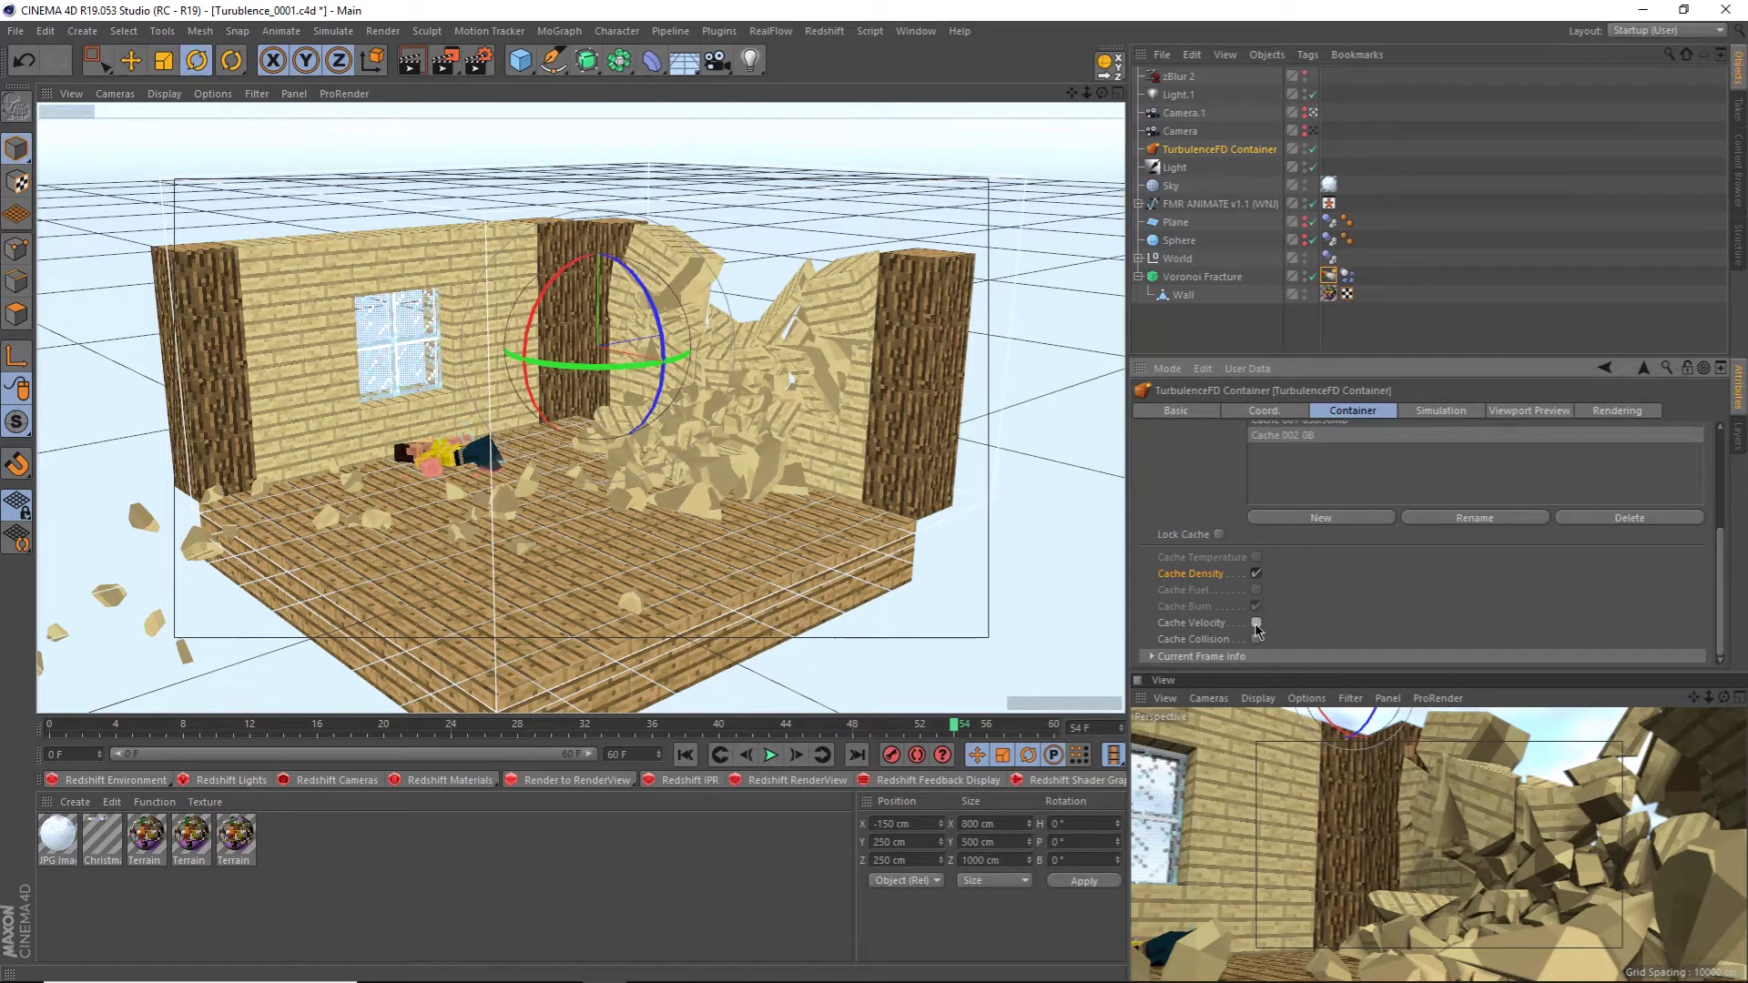
# Review the Simulation tab's 11–150 F Timing, Density, Temperature and Turbulence groups
pyautogui.click(1420, 411)
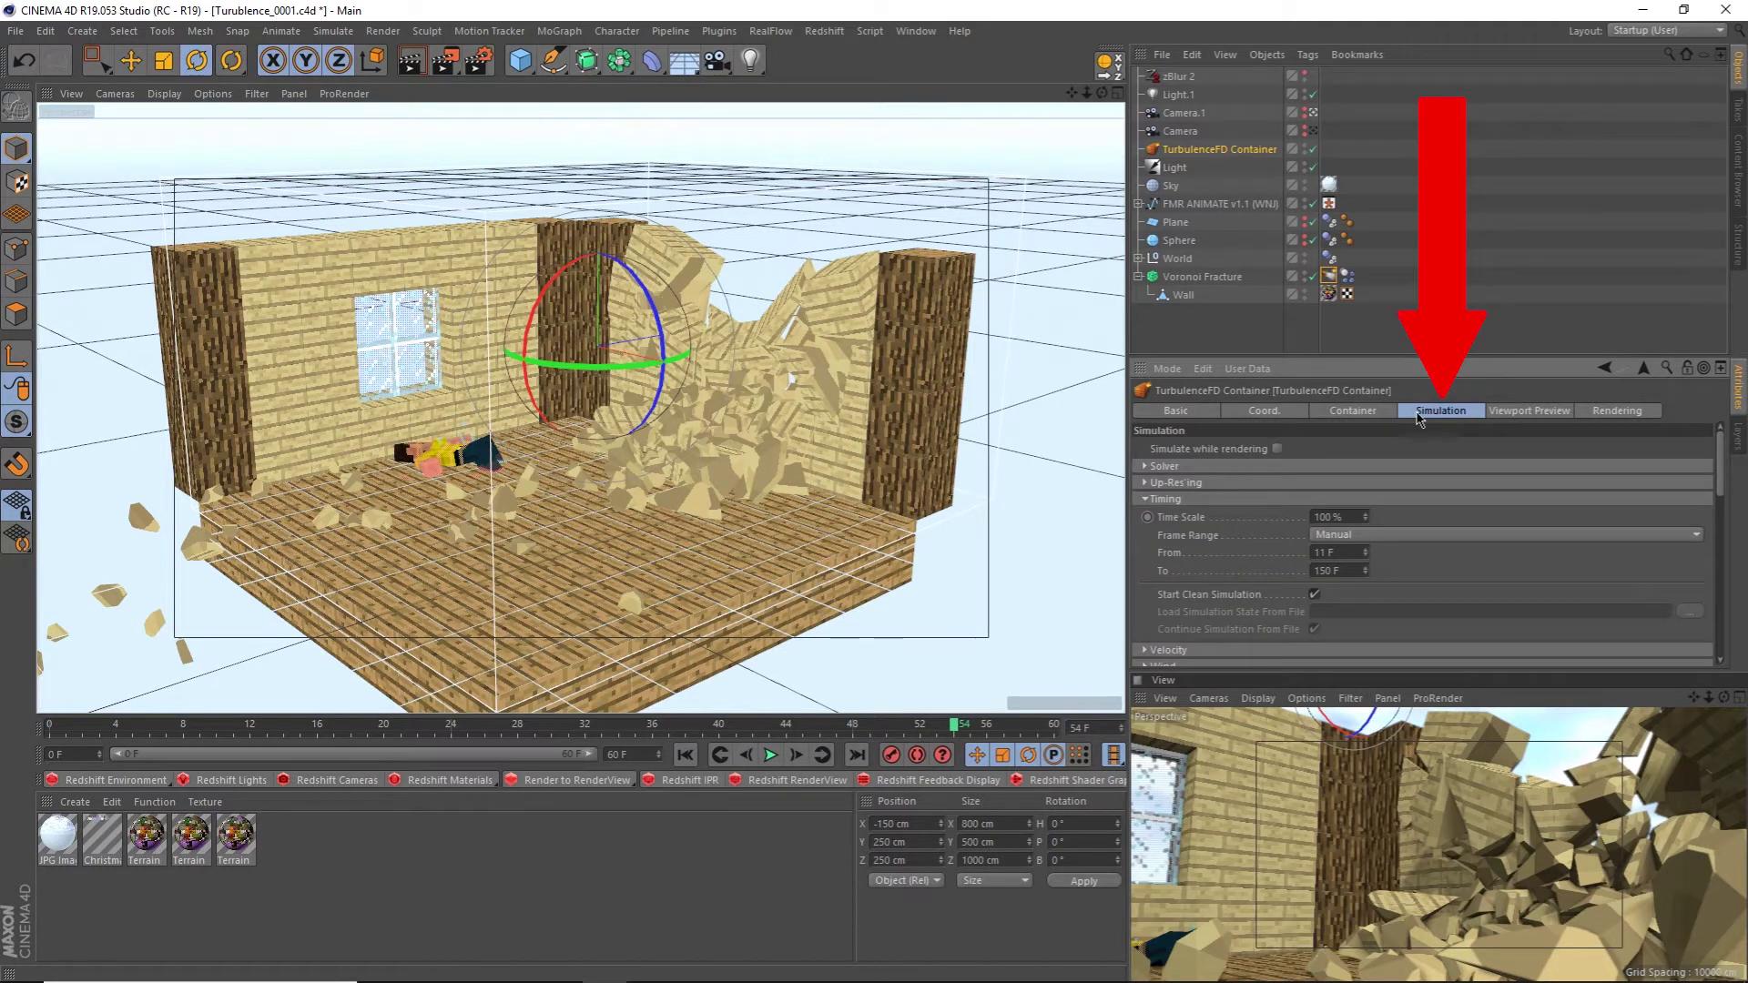
pyautogui.click(1163, 500)
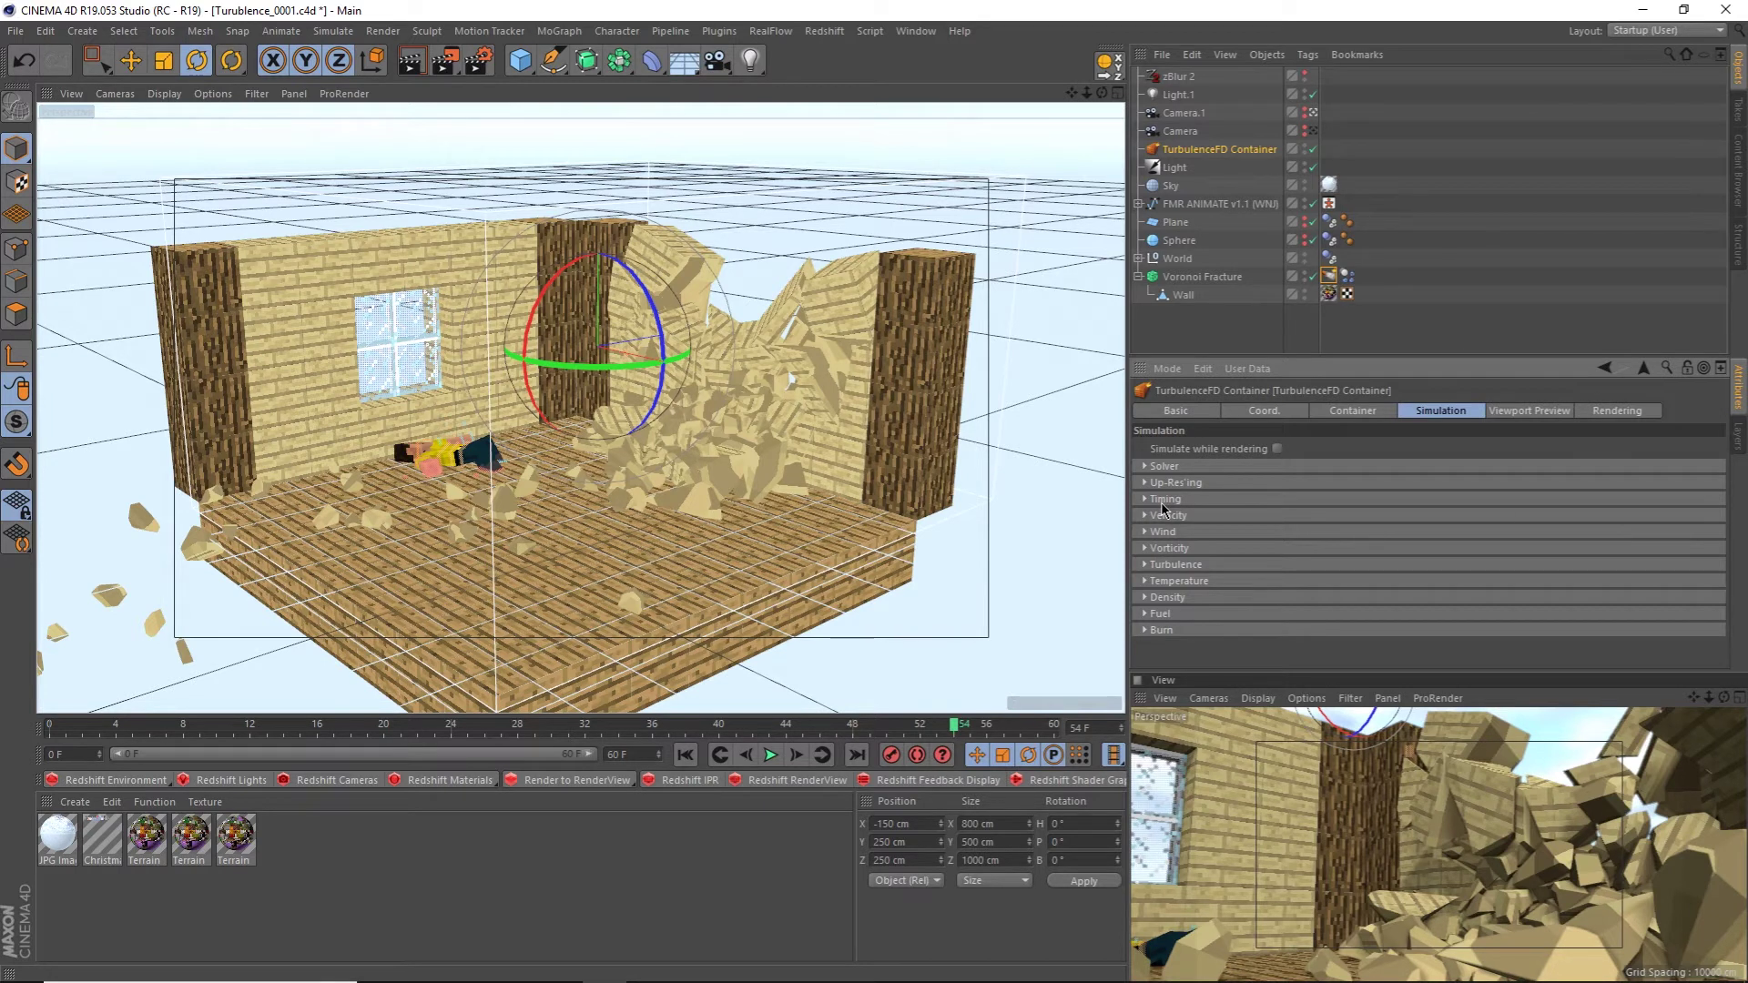
pyautogui.click(1163, 500)
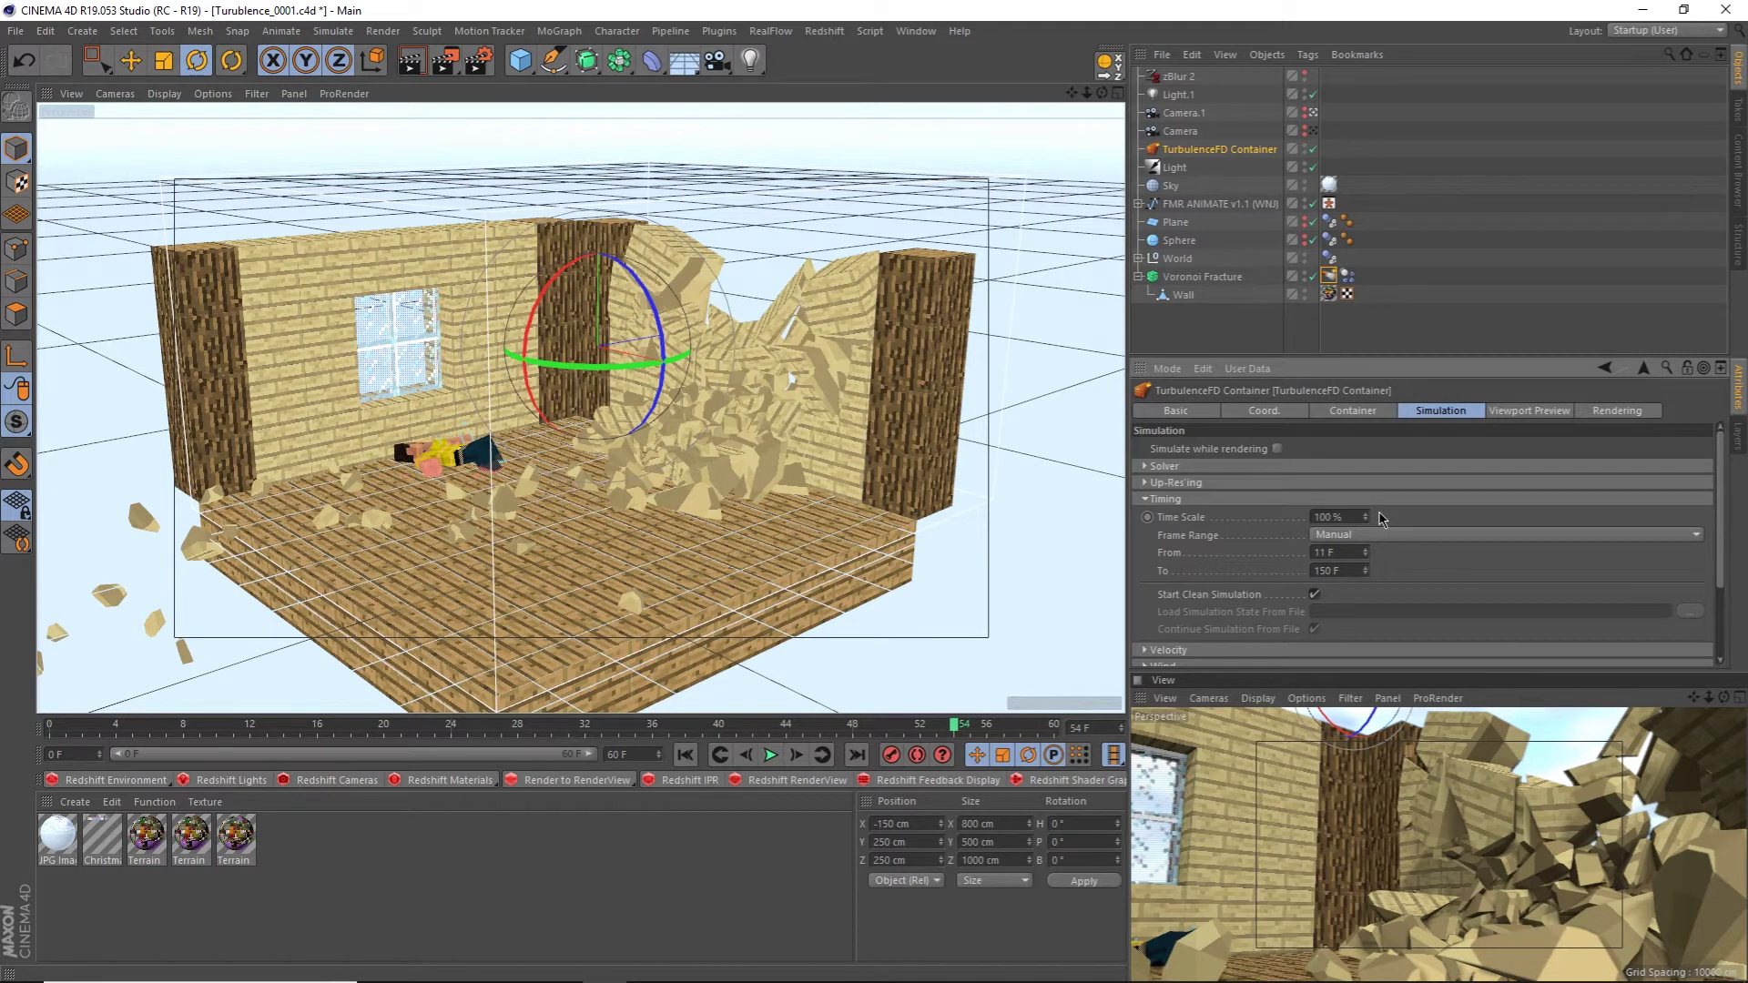
pyautogui.scroll(-5, 1180, 624)
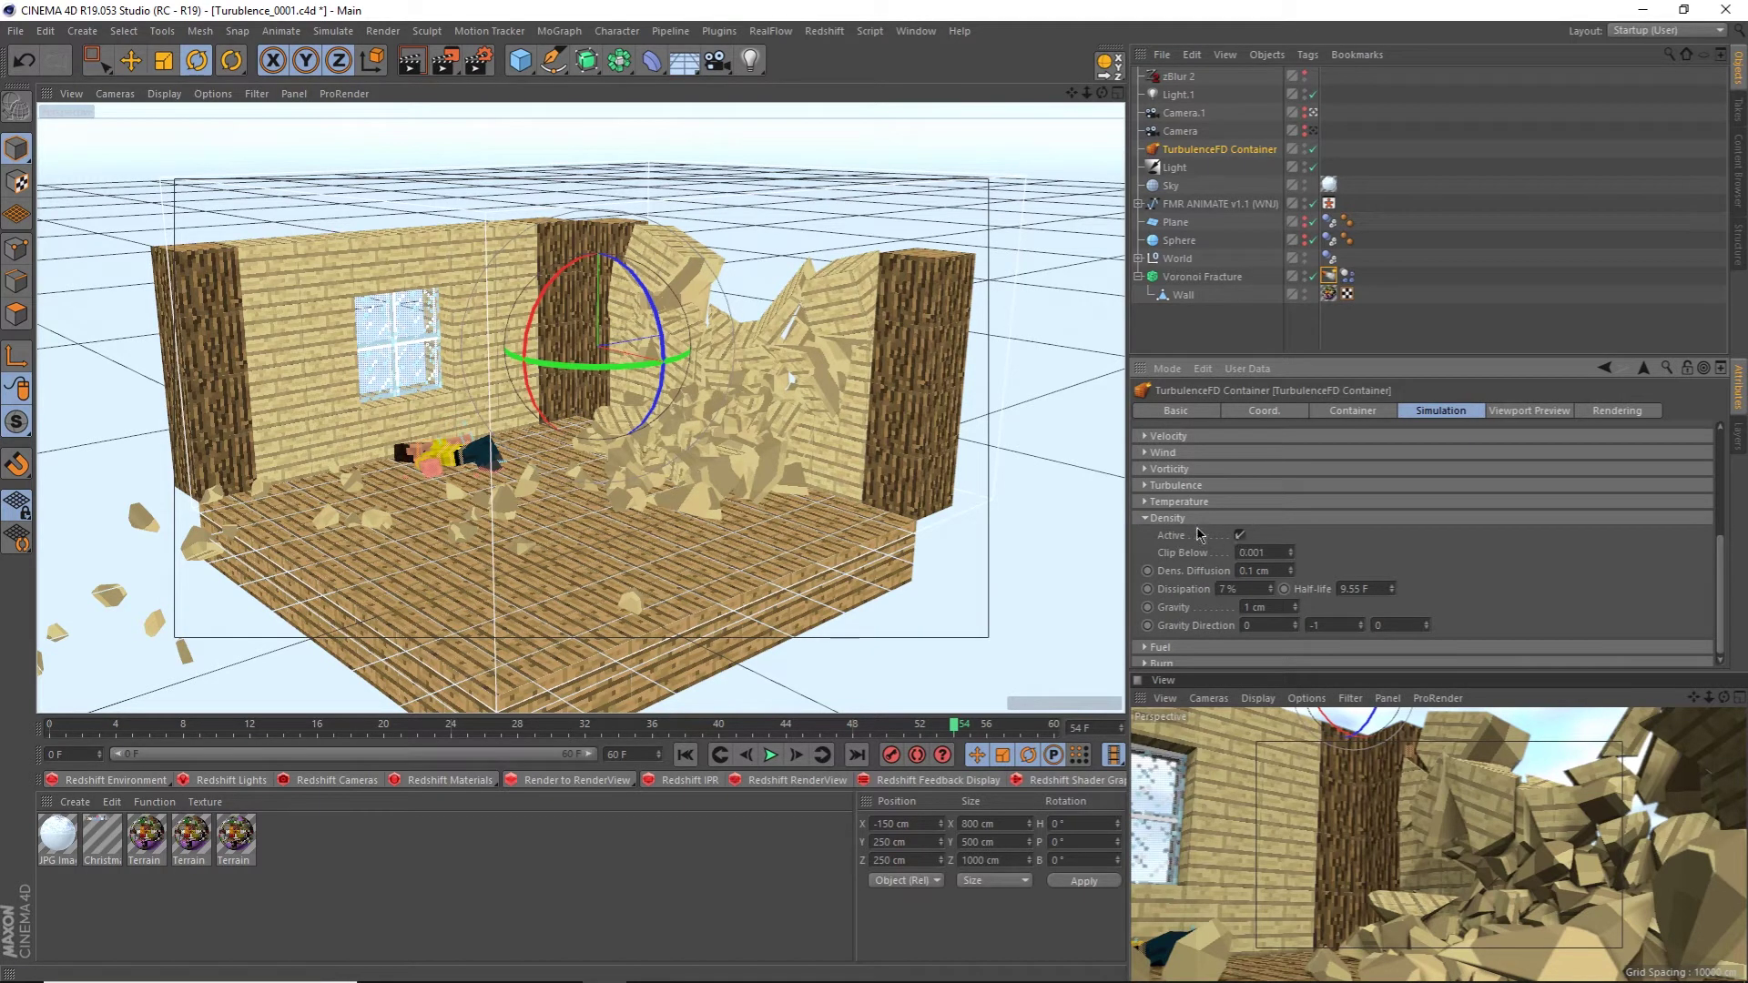
pyautogui.click(1183, 504)
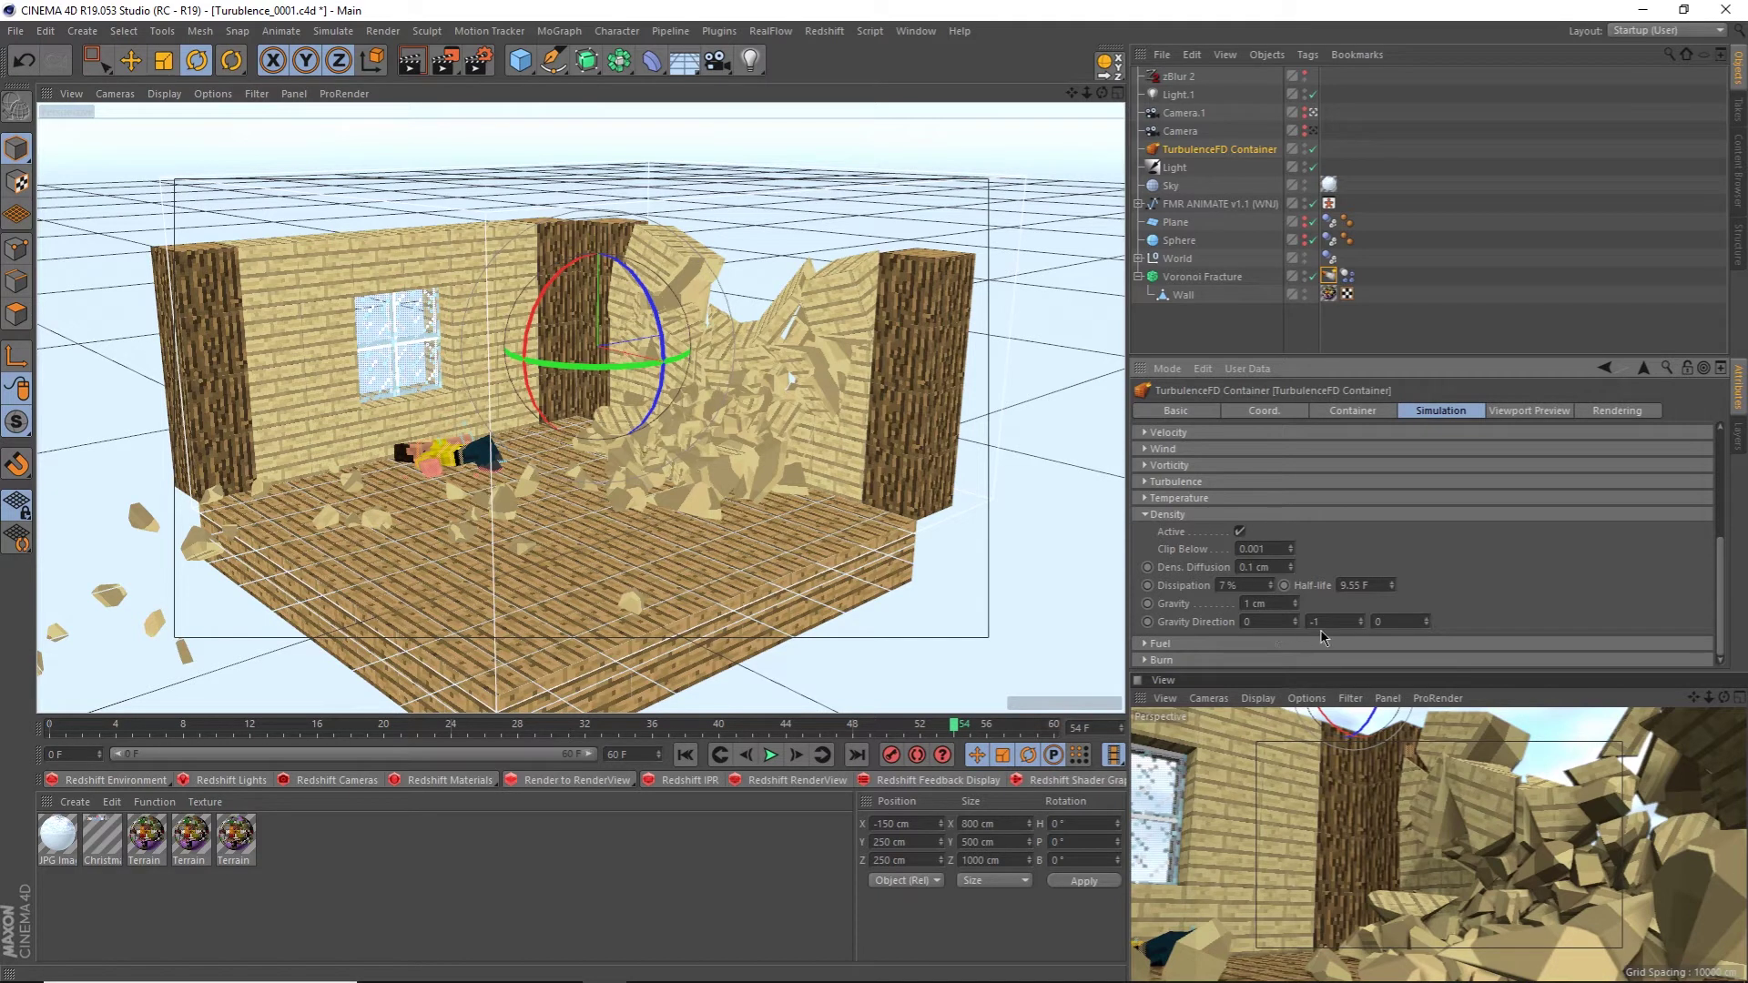
pyautogui.scroll(3, 1191, 581)
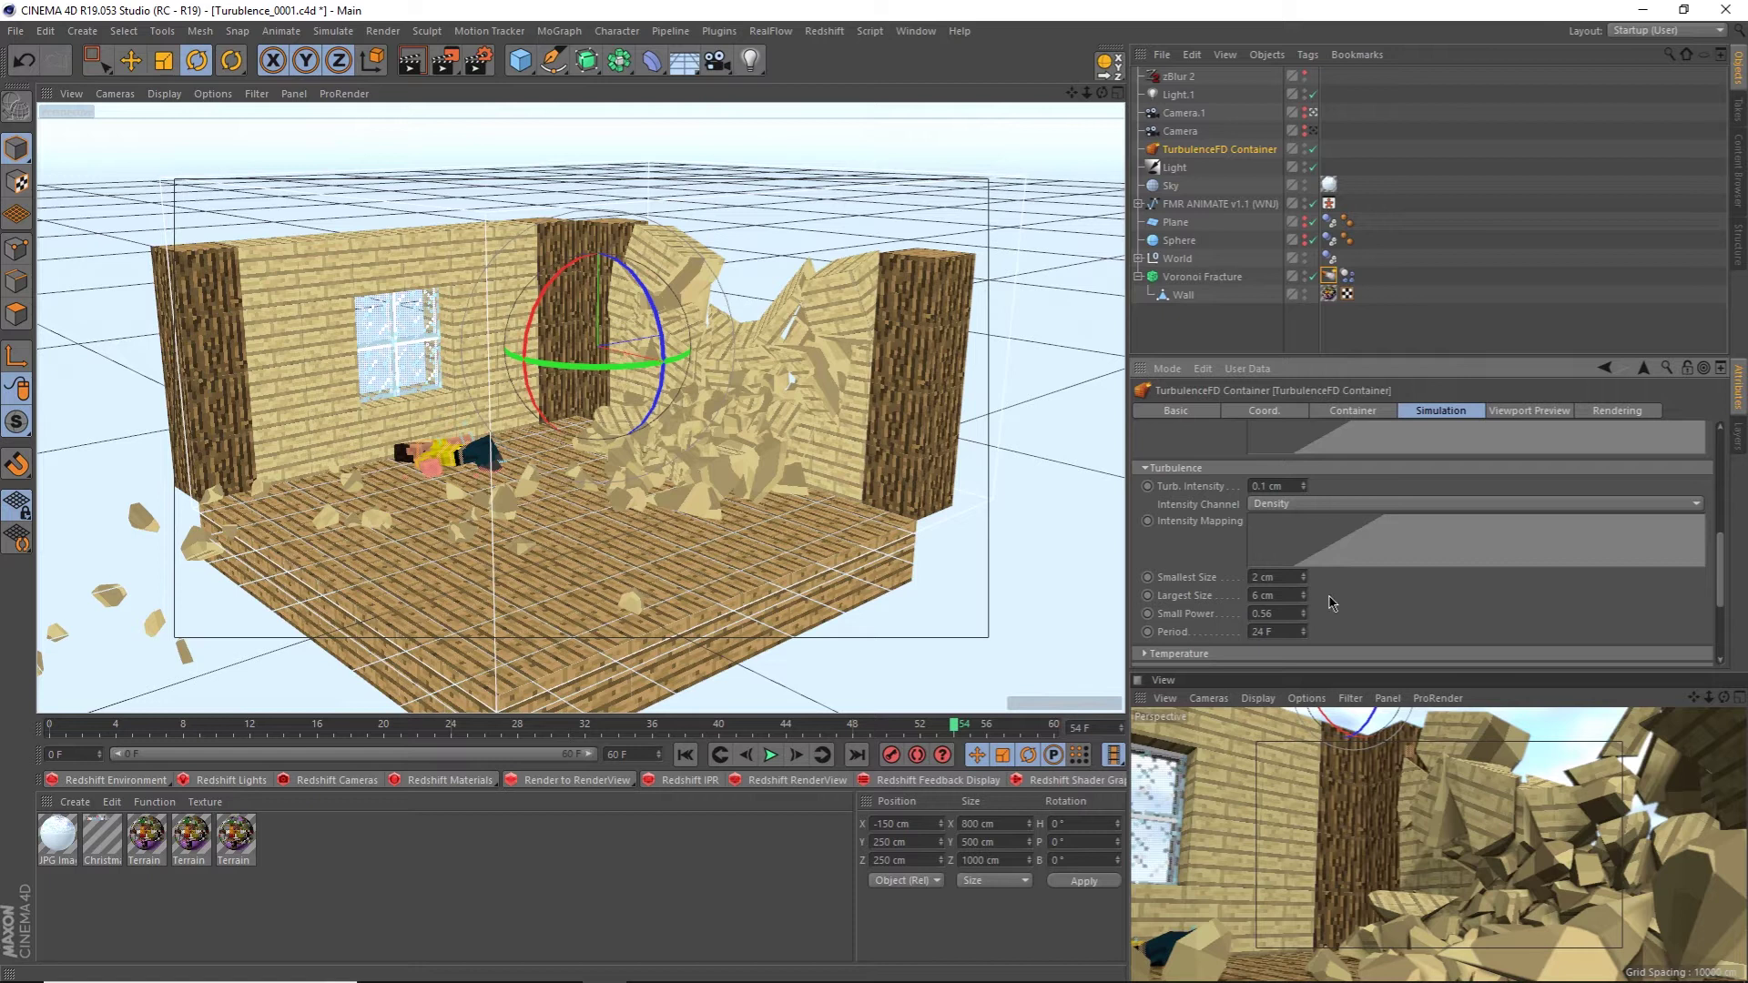
pyautogui.click(1513, 415)
pyautogui.scroll(1, 1247, 456)
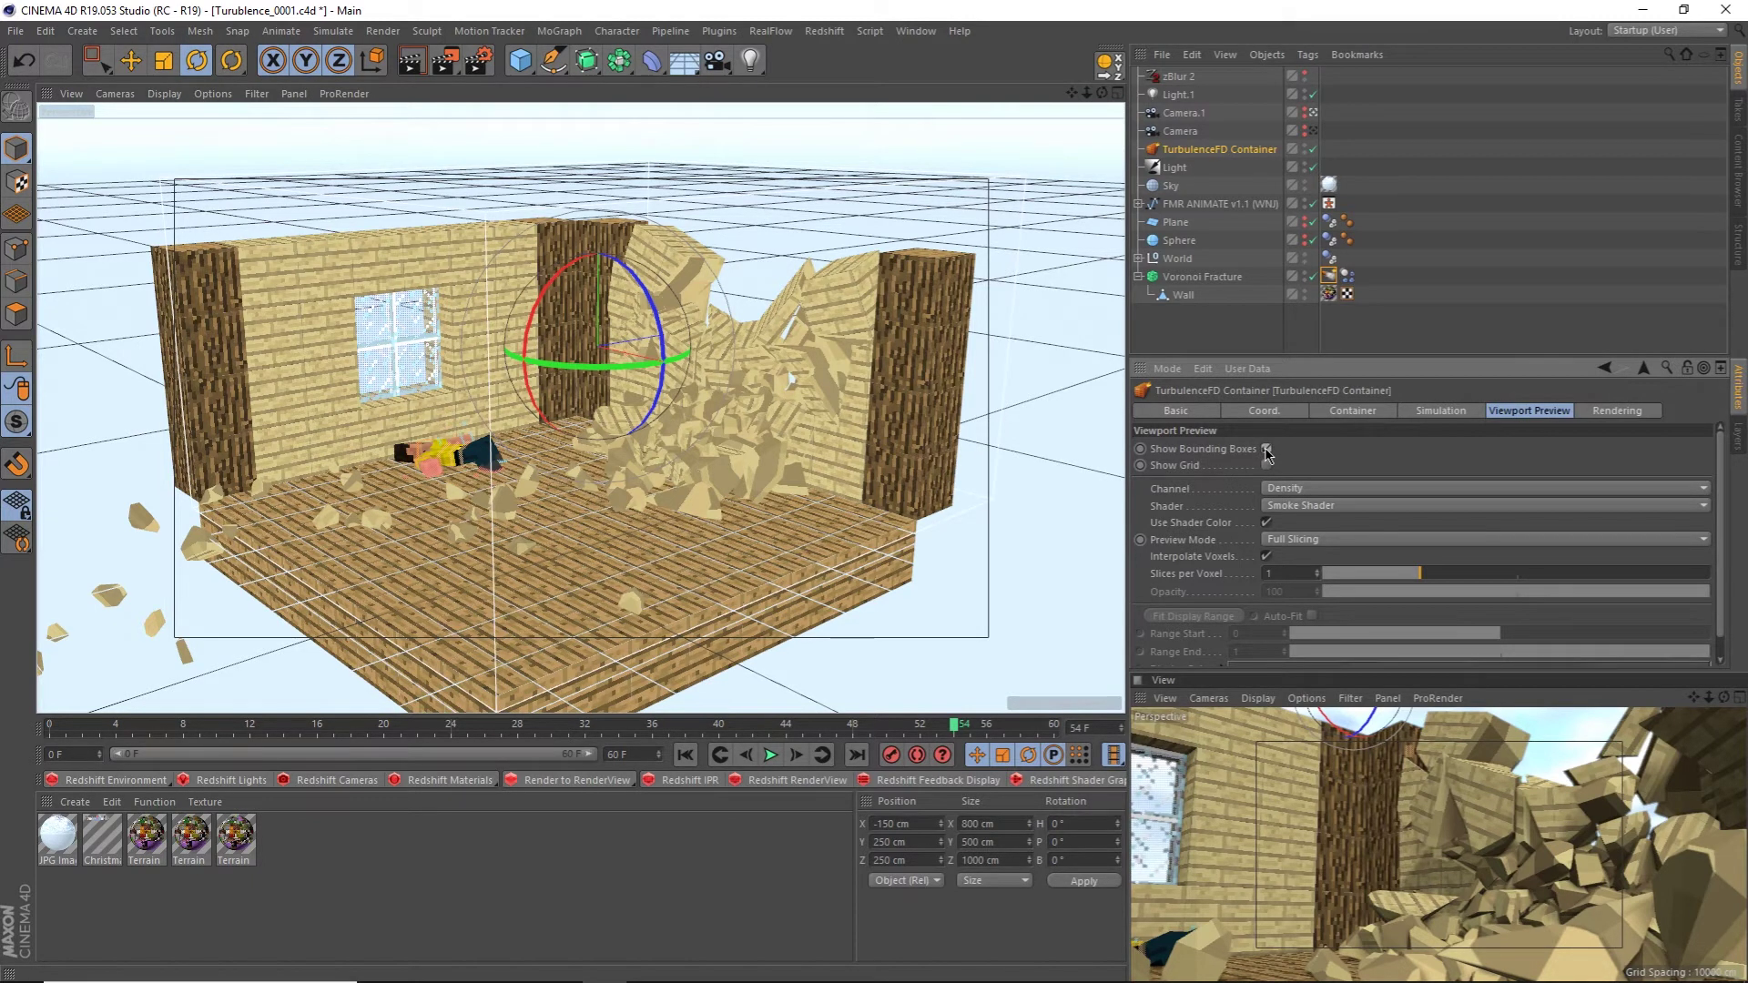
pyautogui.click(1267, 450)
pyautogui.click(1266, 450)
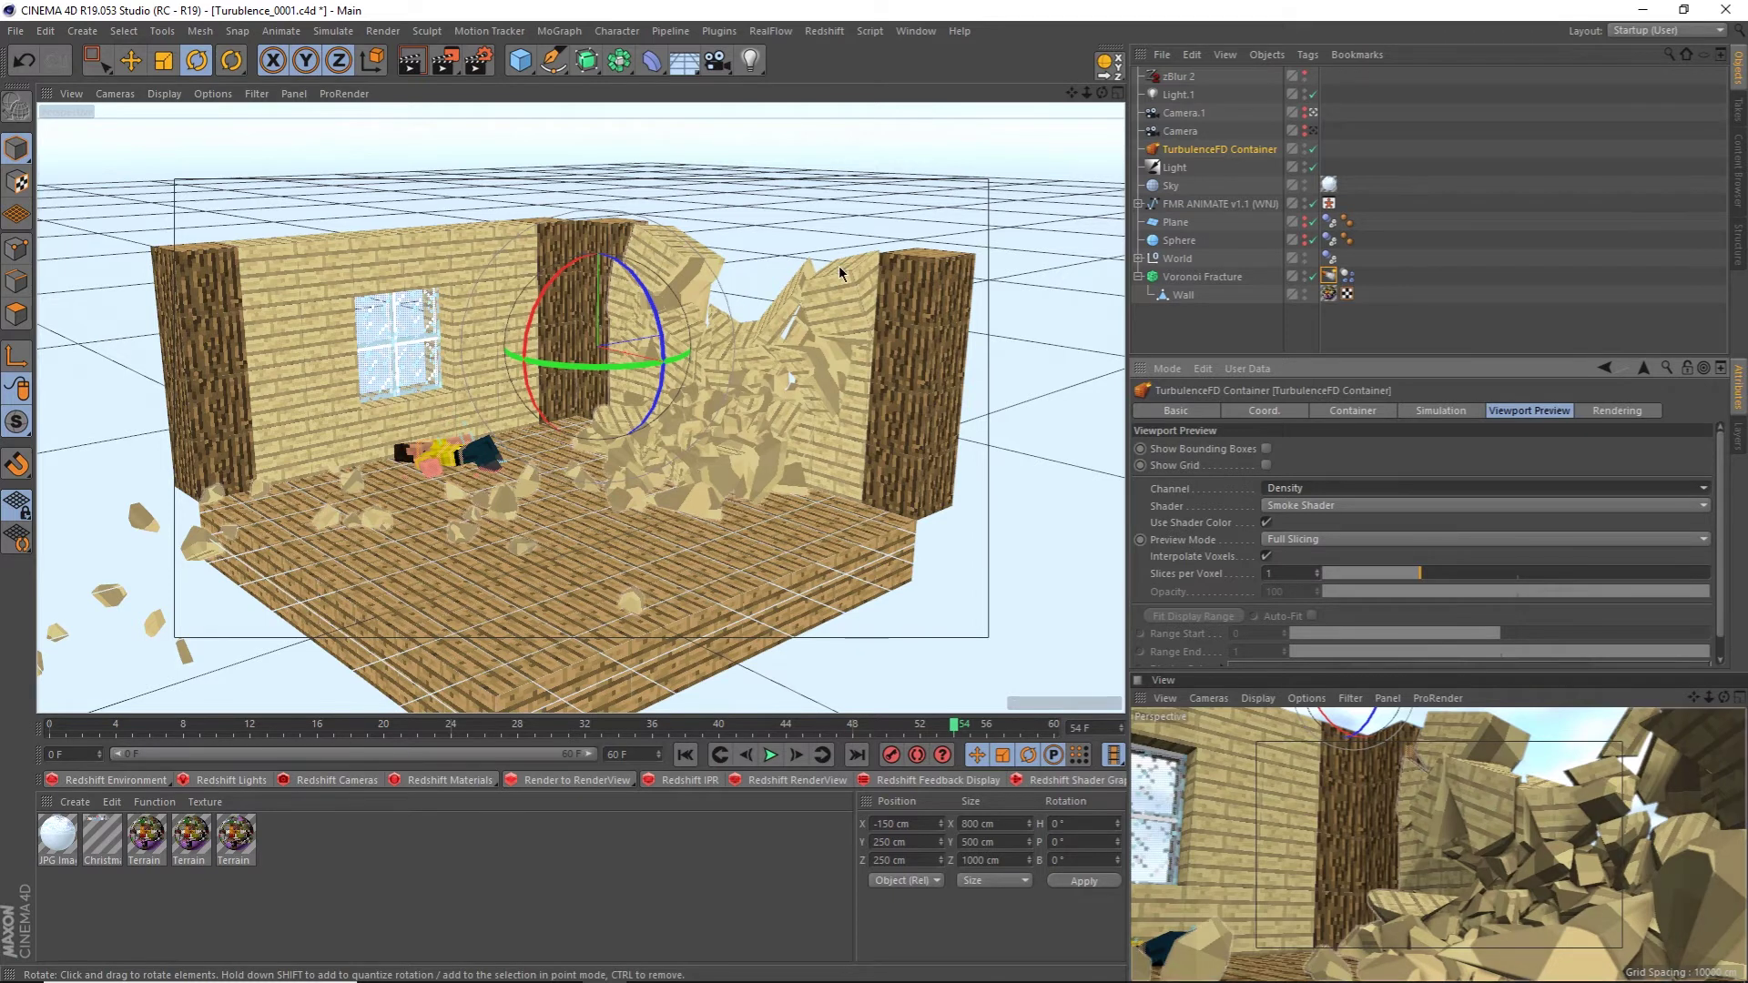
pyautogui.click(719, 31)
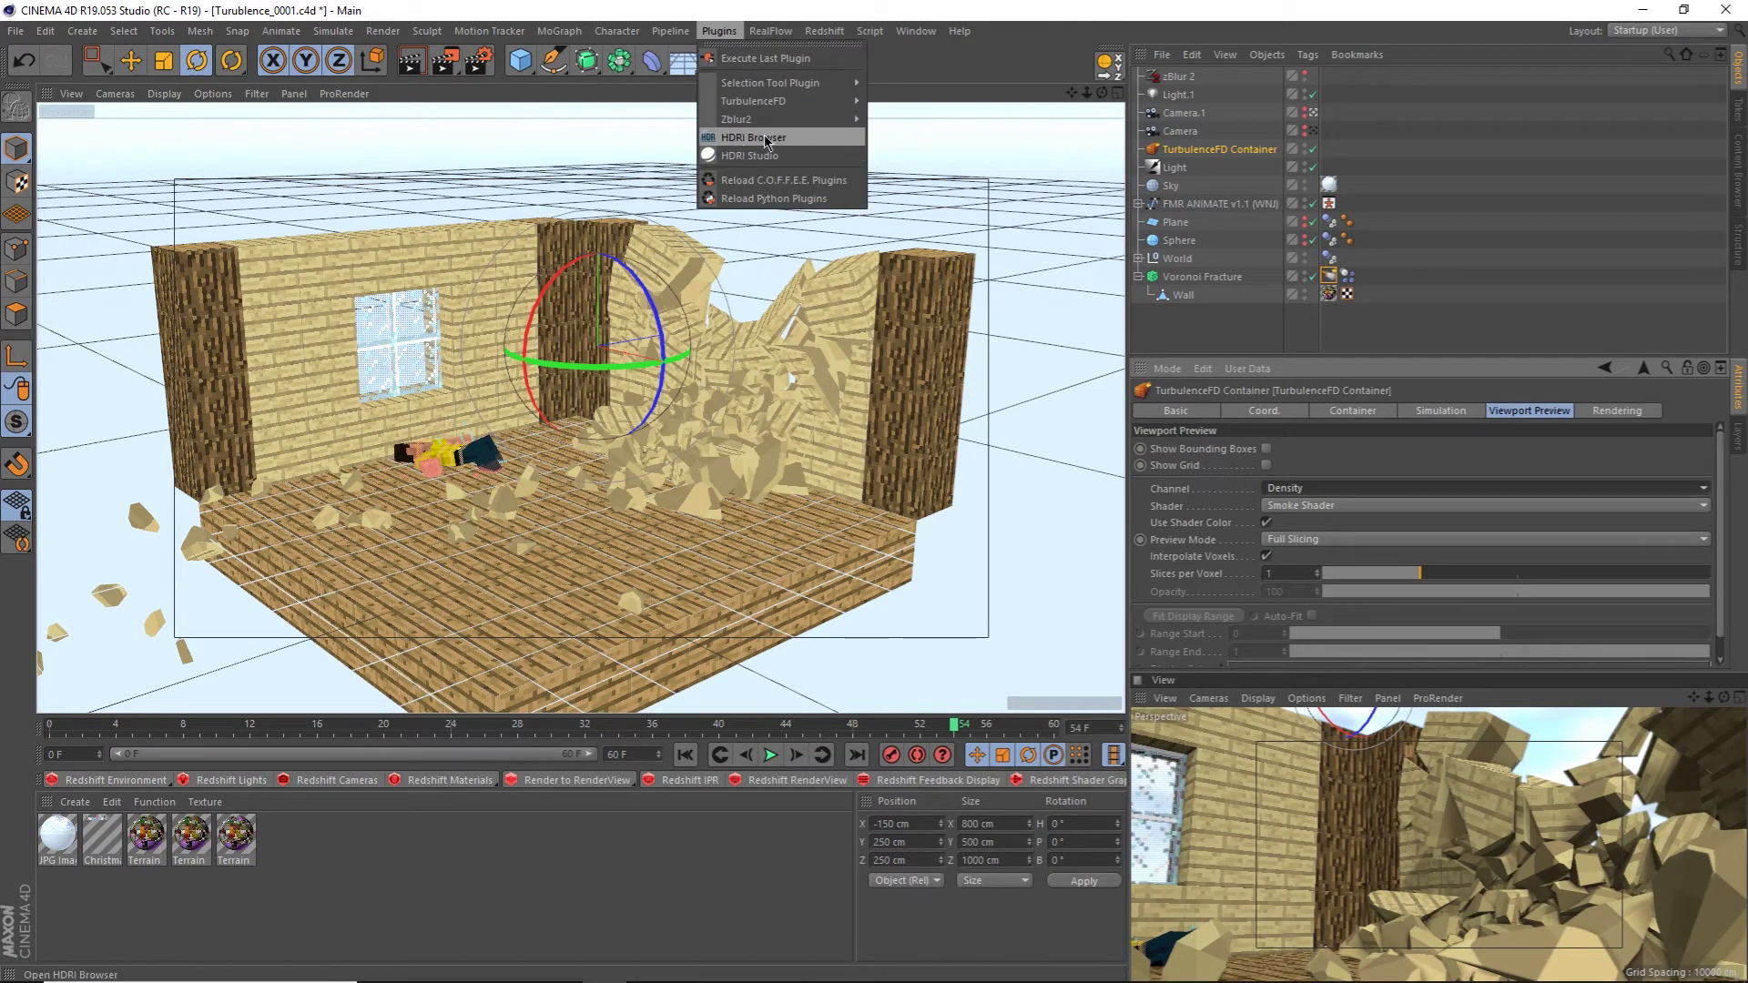
pyautogui.moveTo(765, 101)
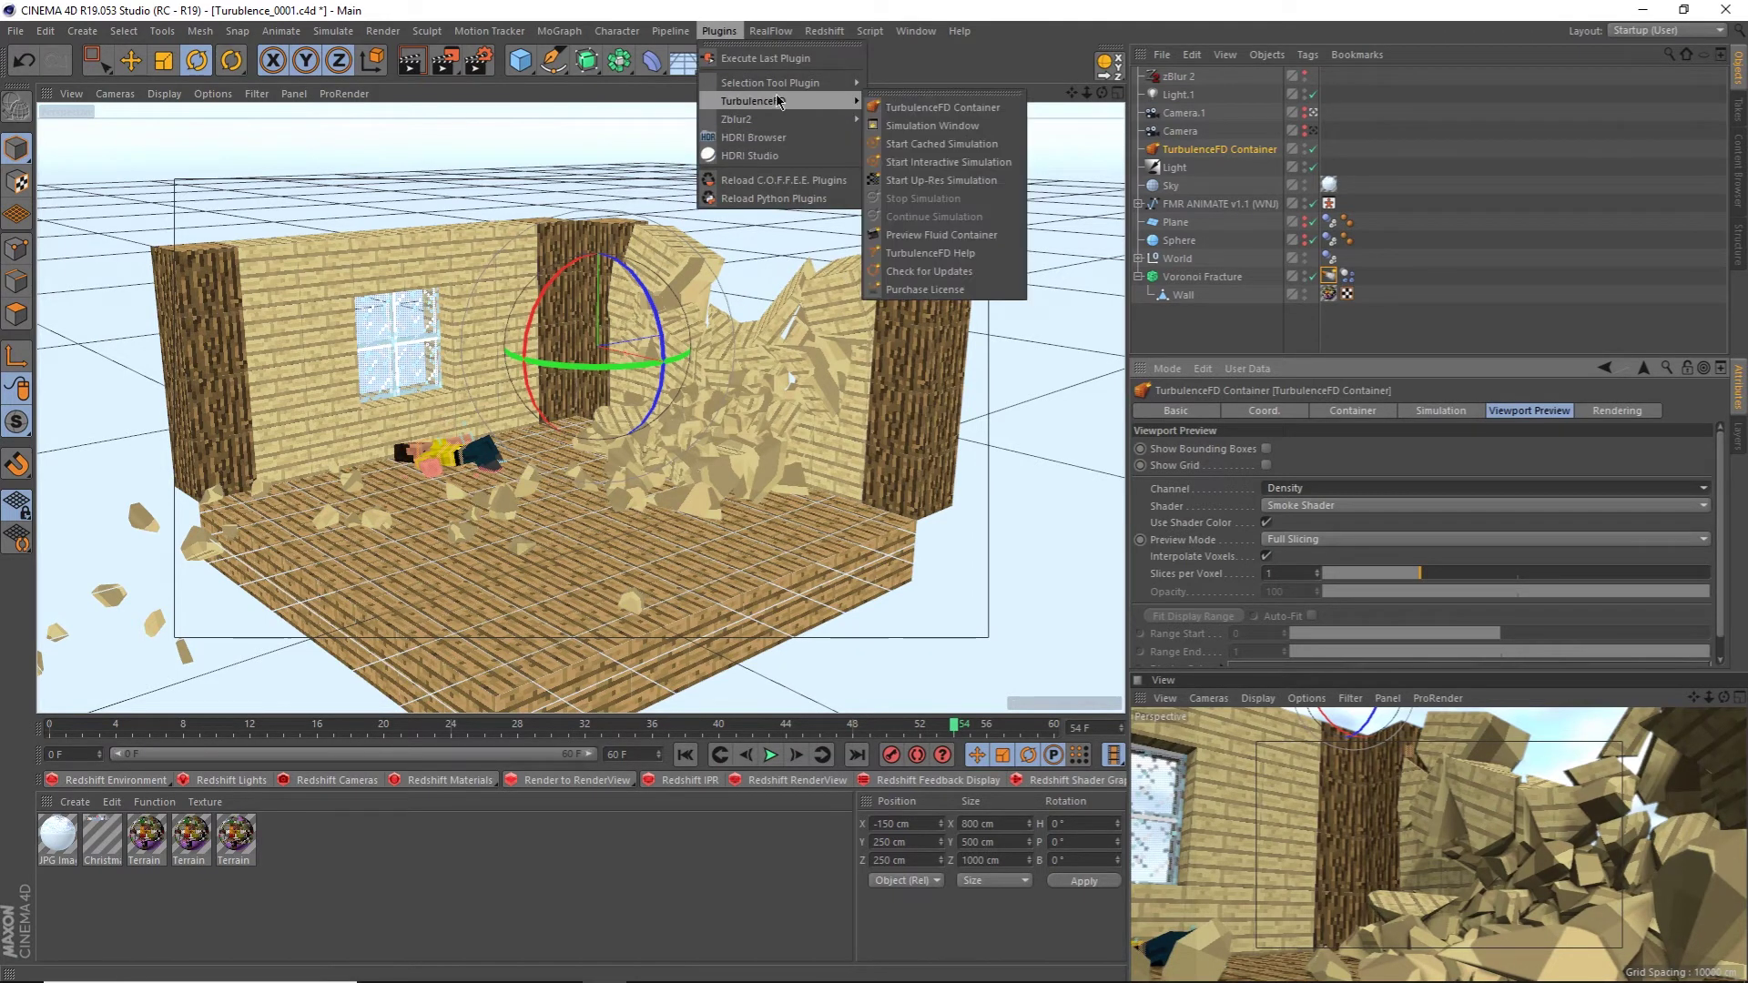
pyautogui.click(941, 235)
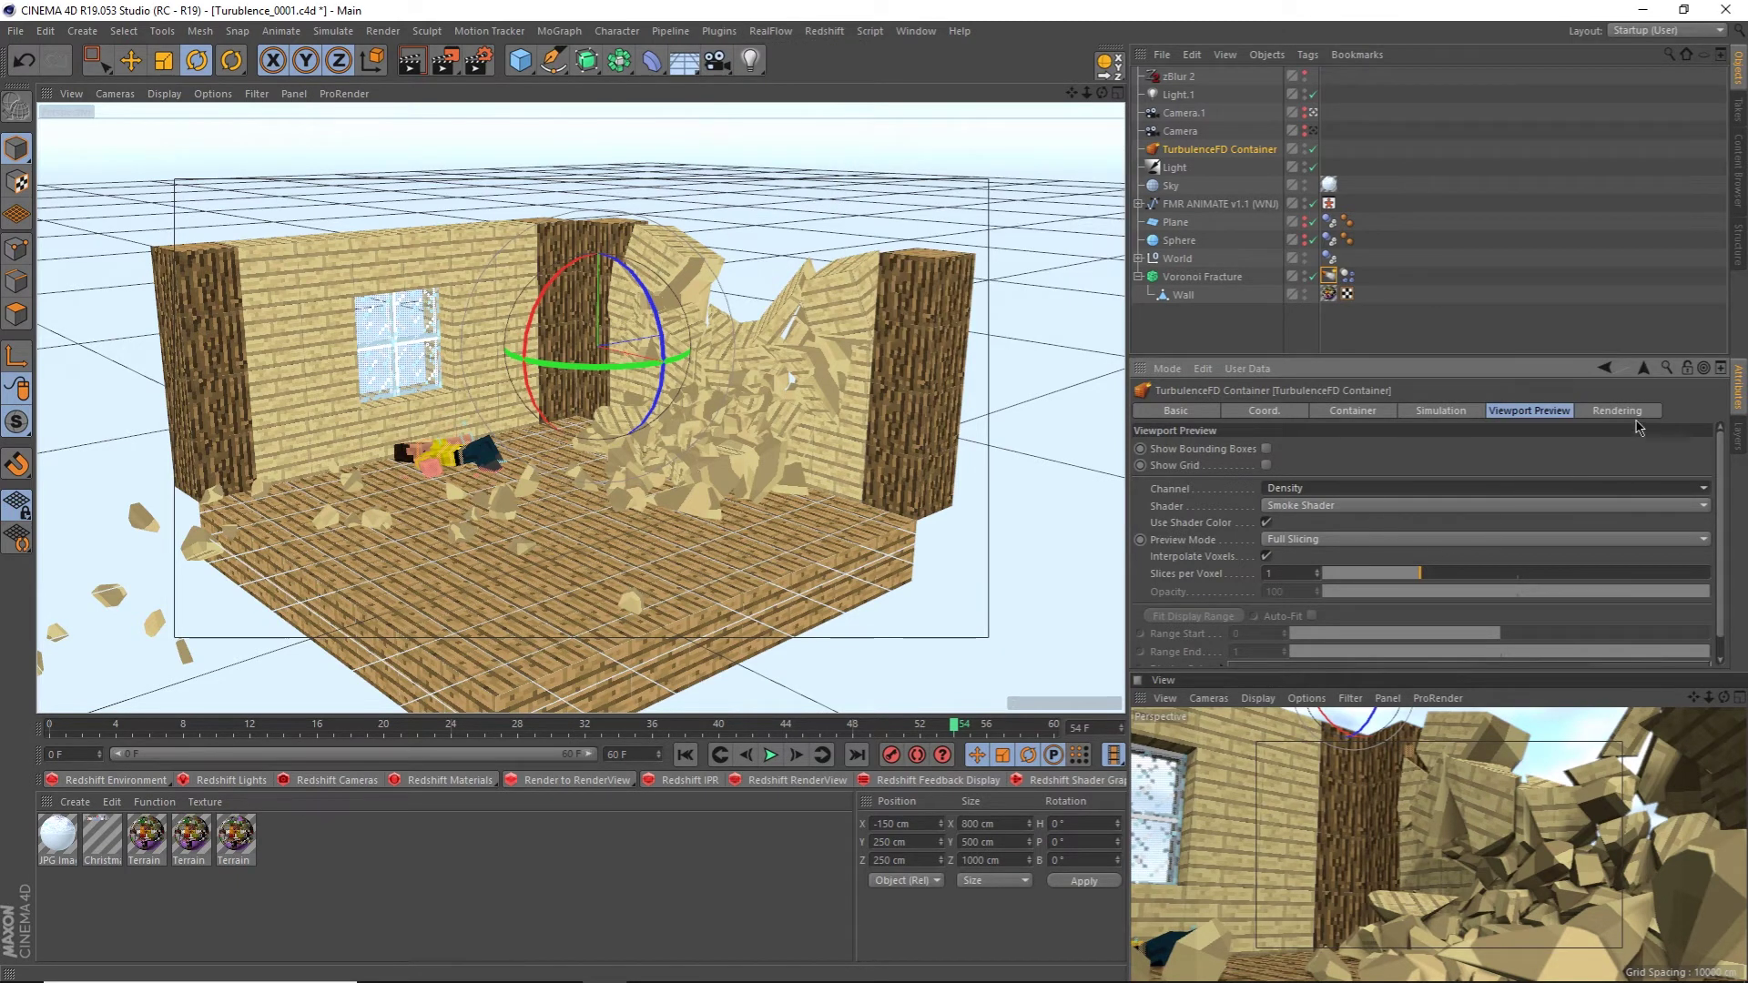
pyautogui.click(1618, 411)
# Expand Smoke Shader and inspect the smoke intensity Mapping curve, then close it
pyautogui.click(1184, 465)
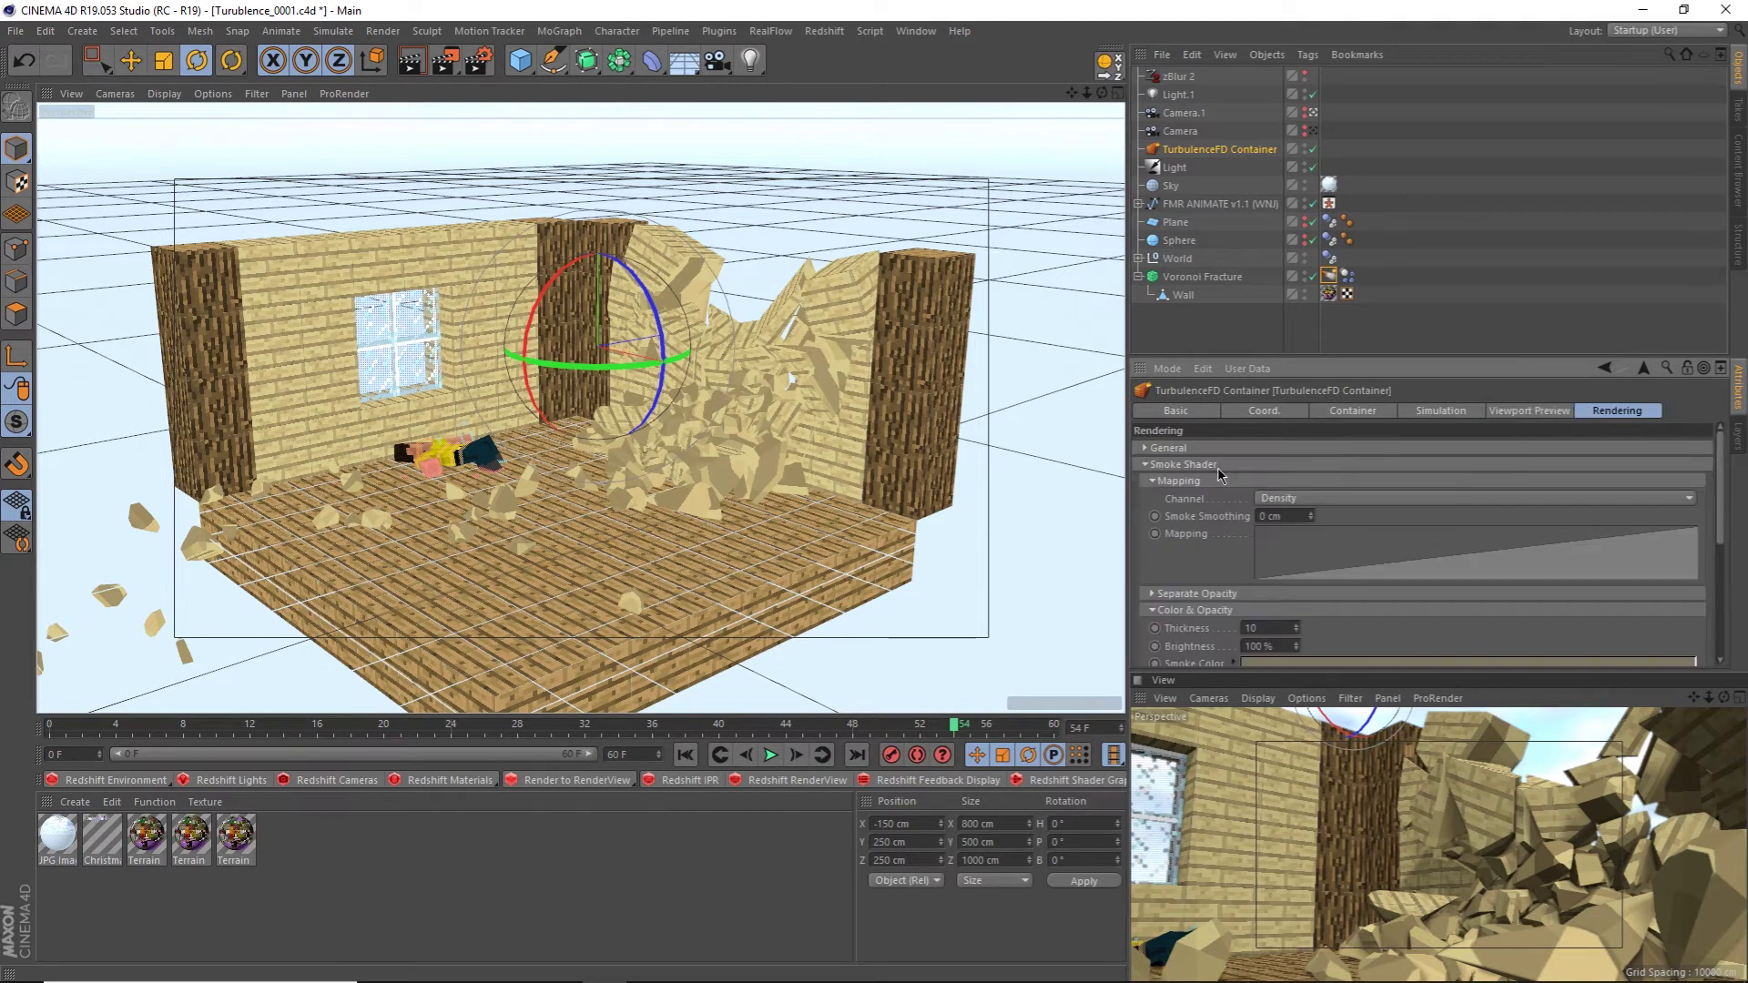
pyautogui.doubleClick(1353, 565)
pyautogui.click(571, 557)
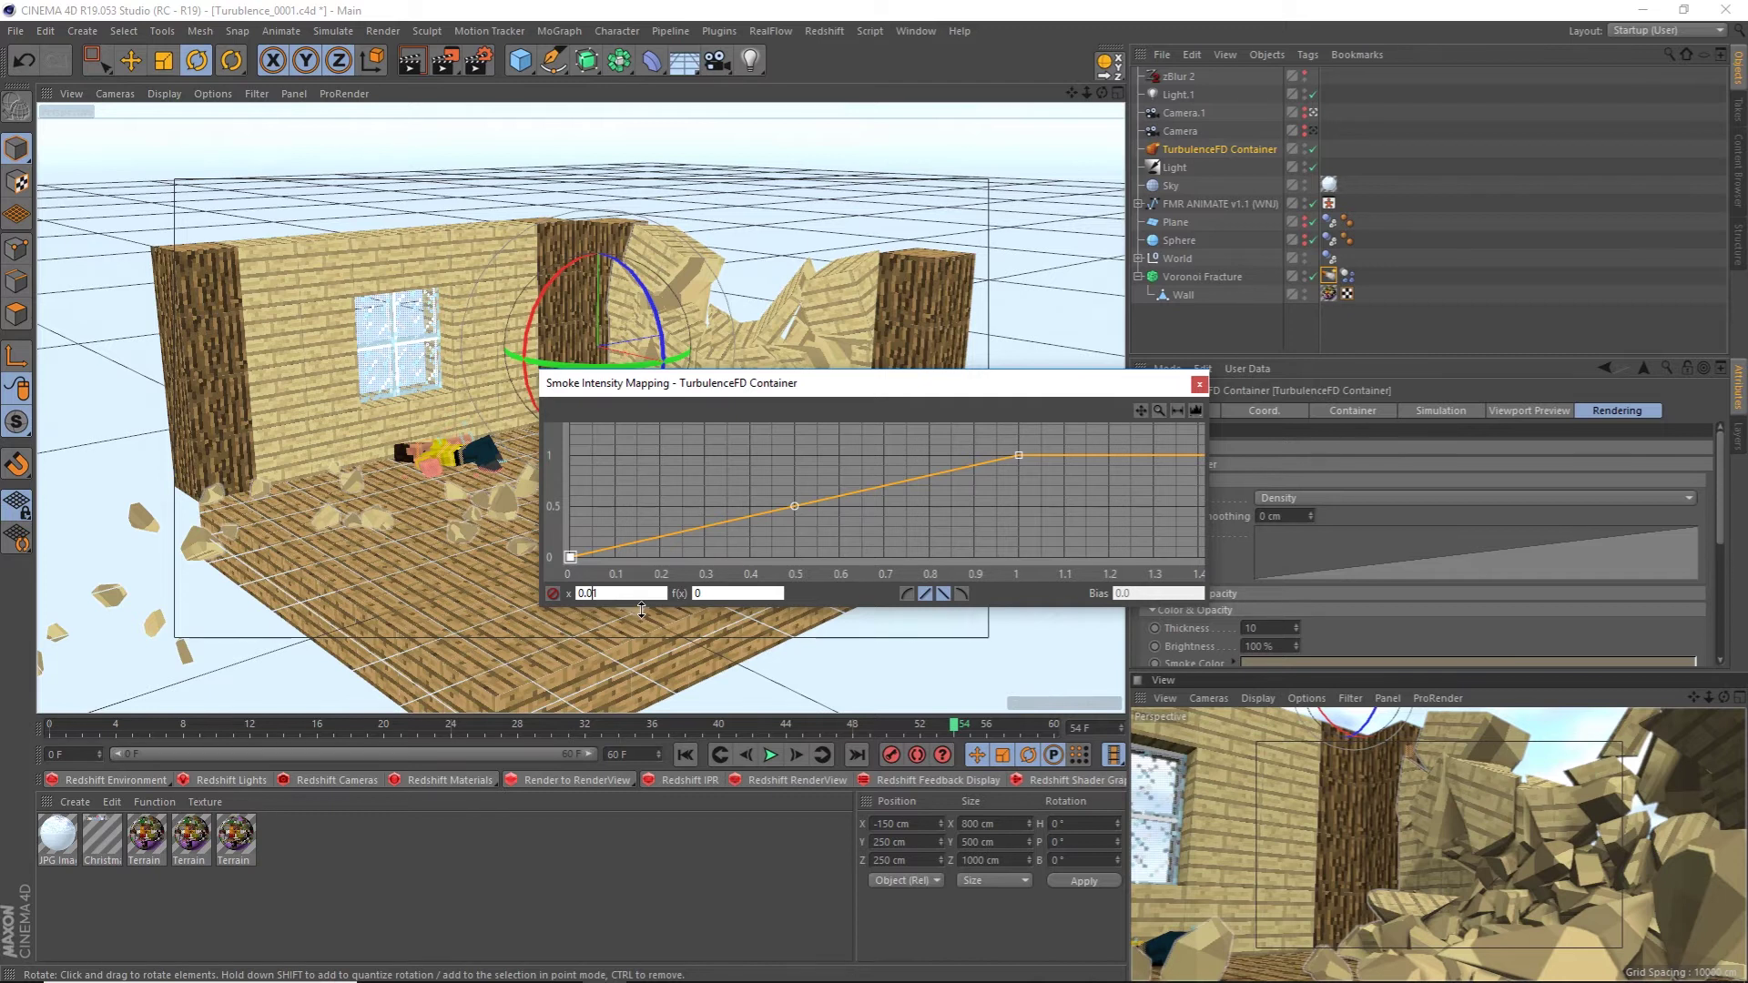
pyautogui.click(1199, 385)
# Open the colour picker for the Smoke Color gradient knot and confirm the colour
pyautogui.scroll(-3, 1269, 521)
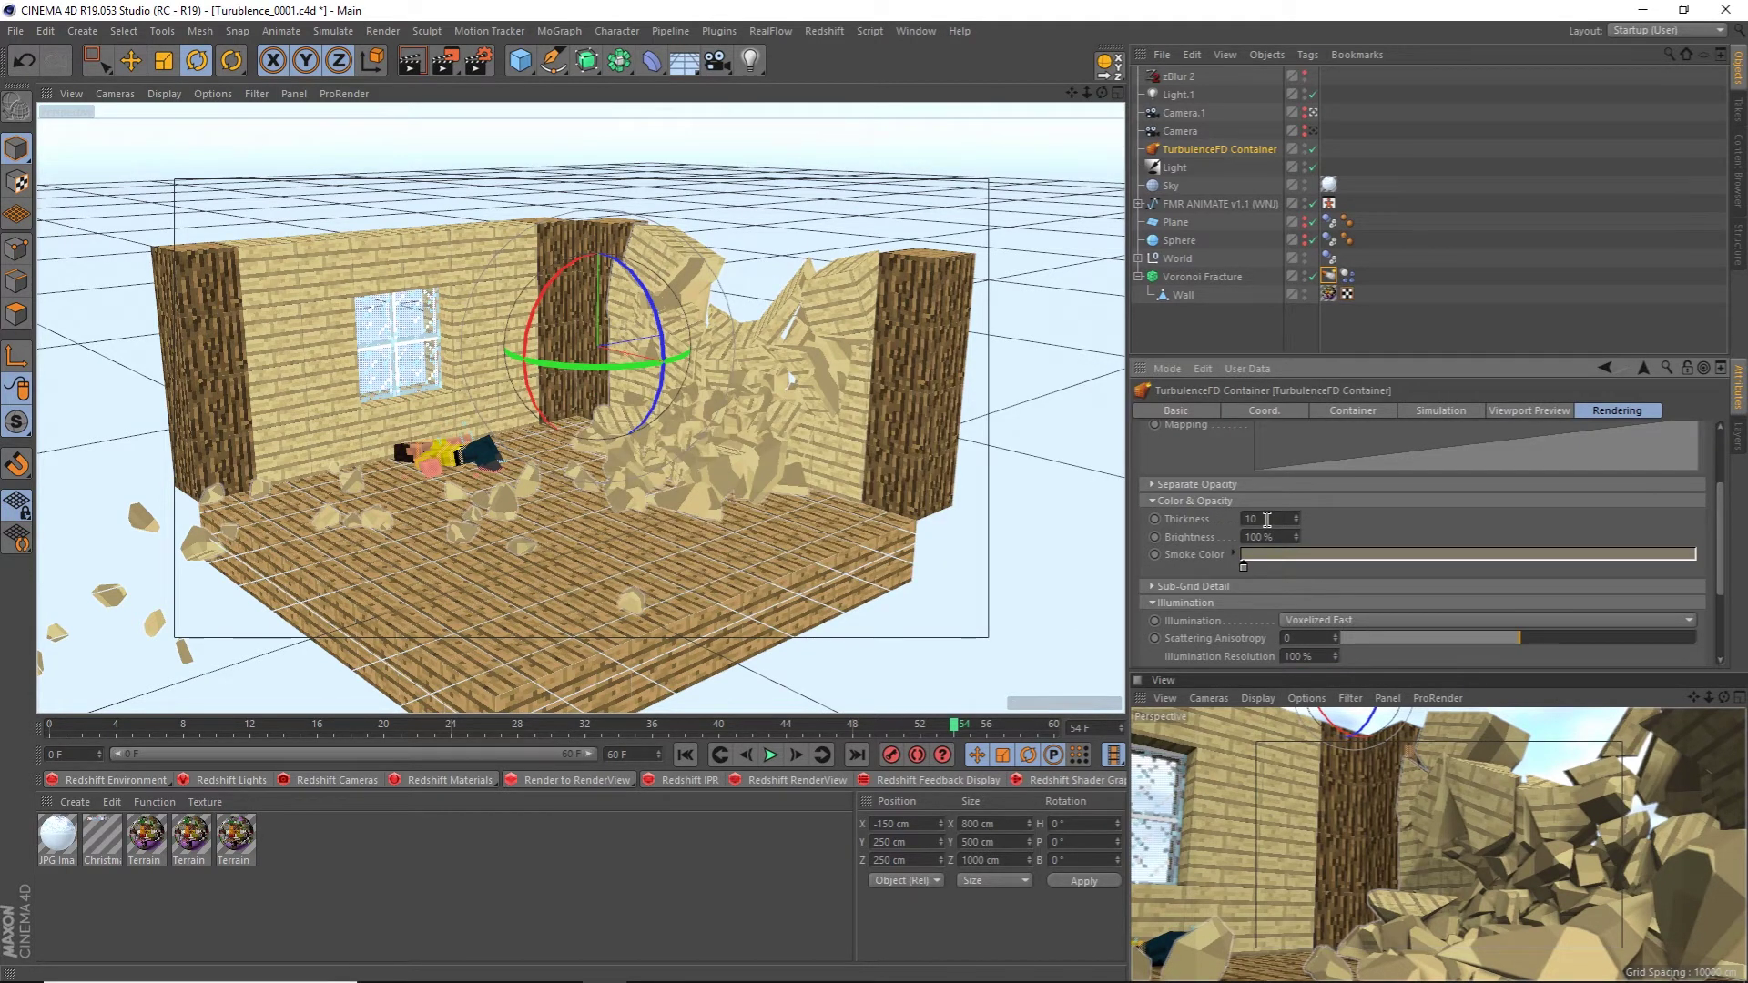
pyautogui.doubleClick(1244, 566)
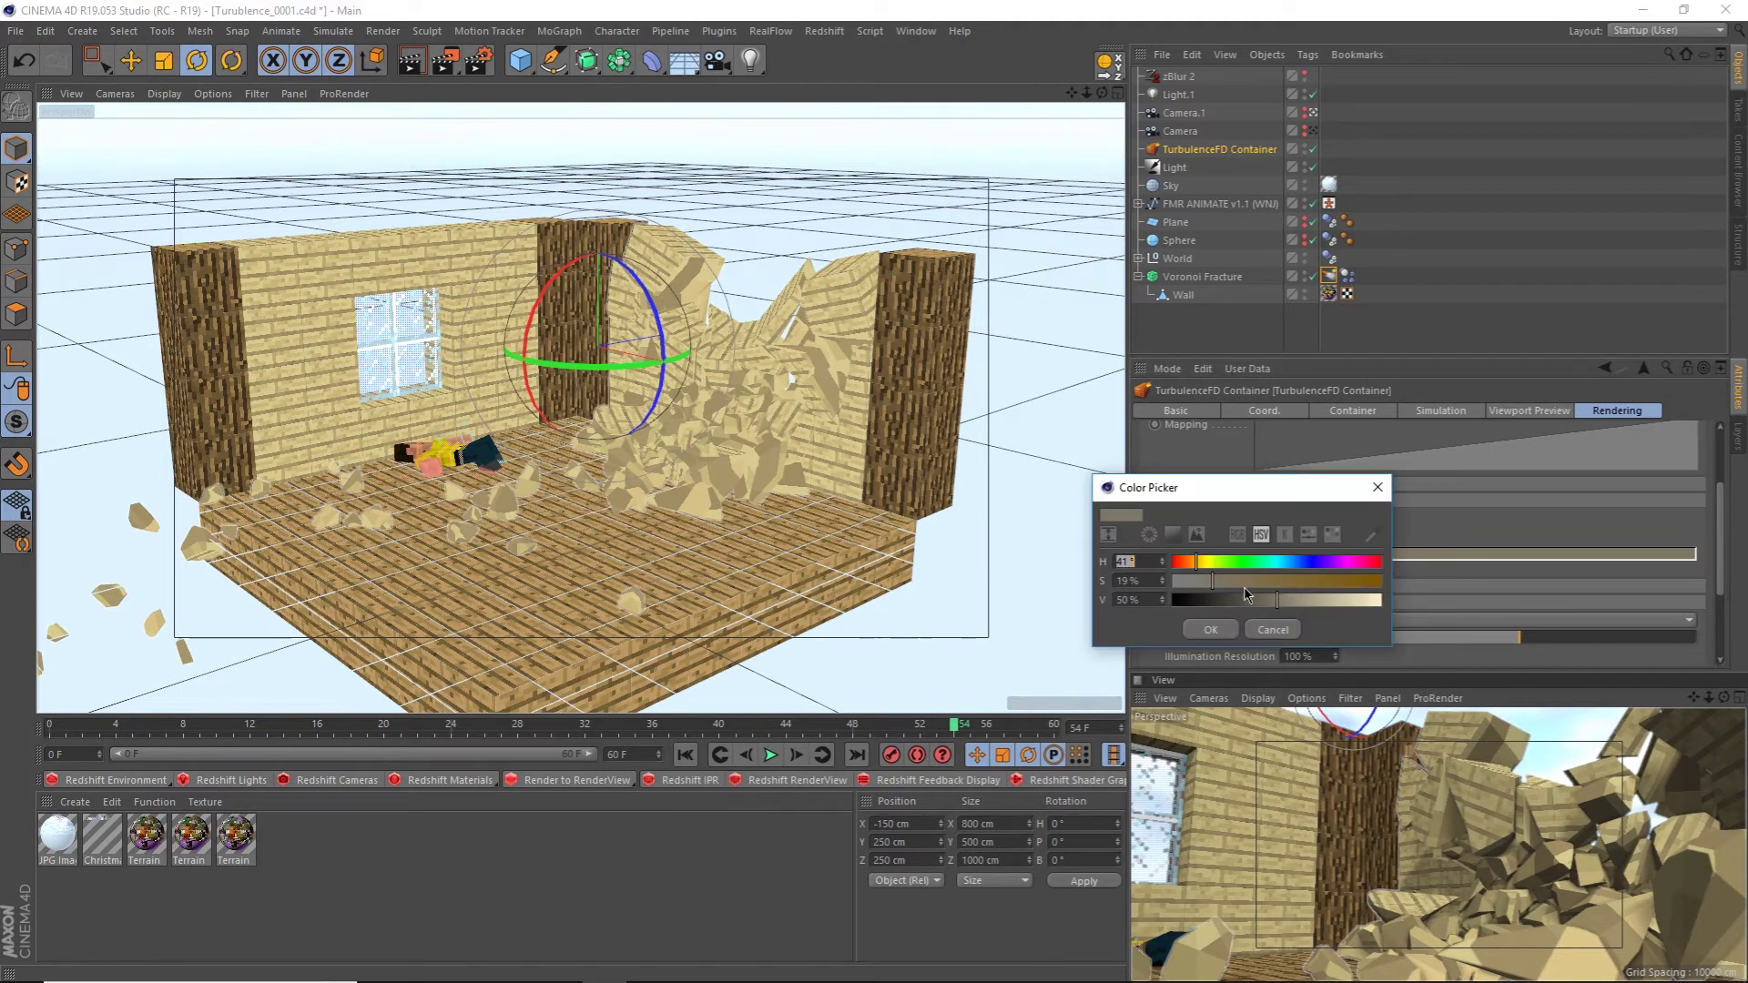
pyautogui.click(1249, 638)
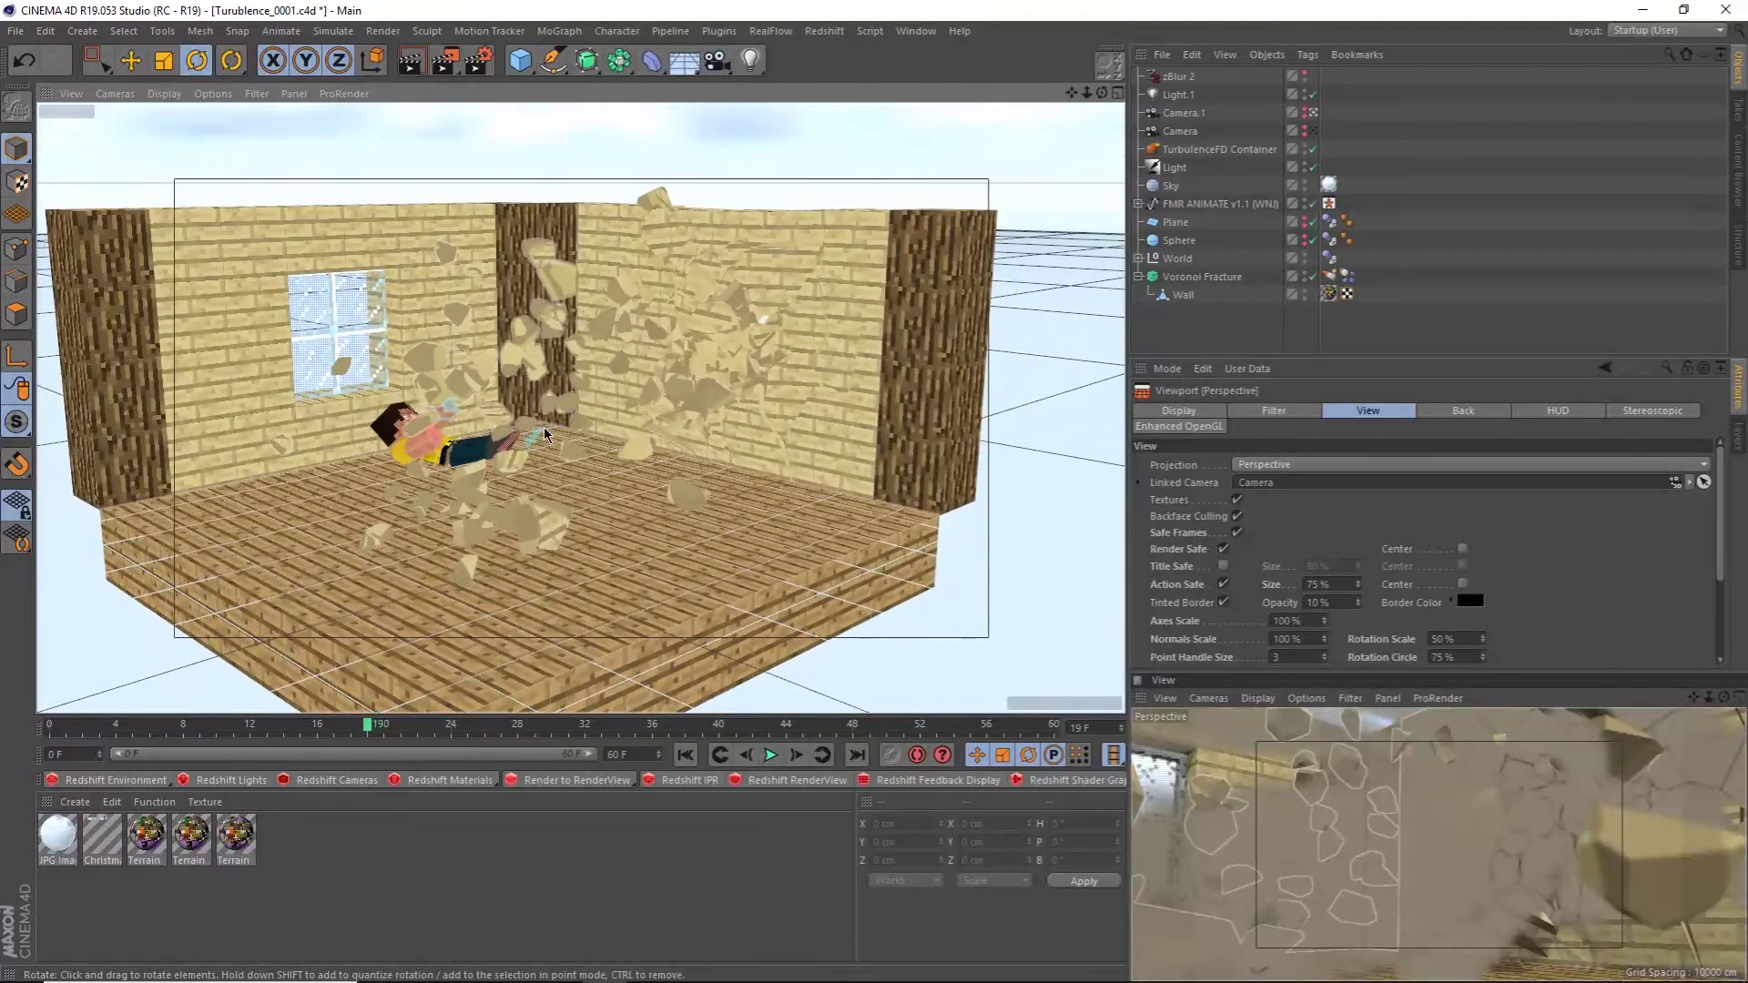
# Turn off Backface Culling in the viewport configuration so the smoke shows
pyautogui.click(212, 92)
pyautogui.click(261, 529)
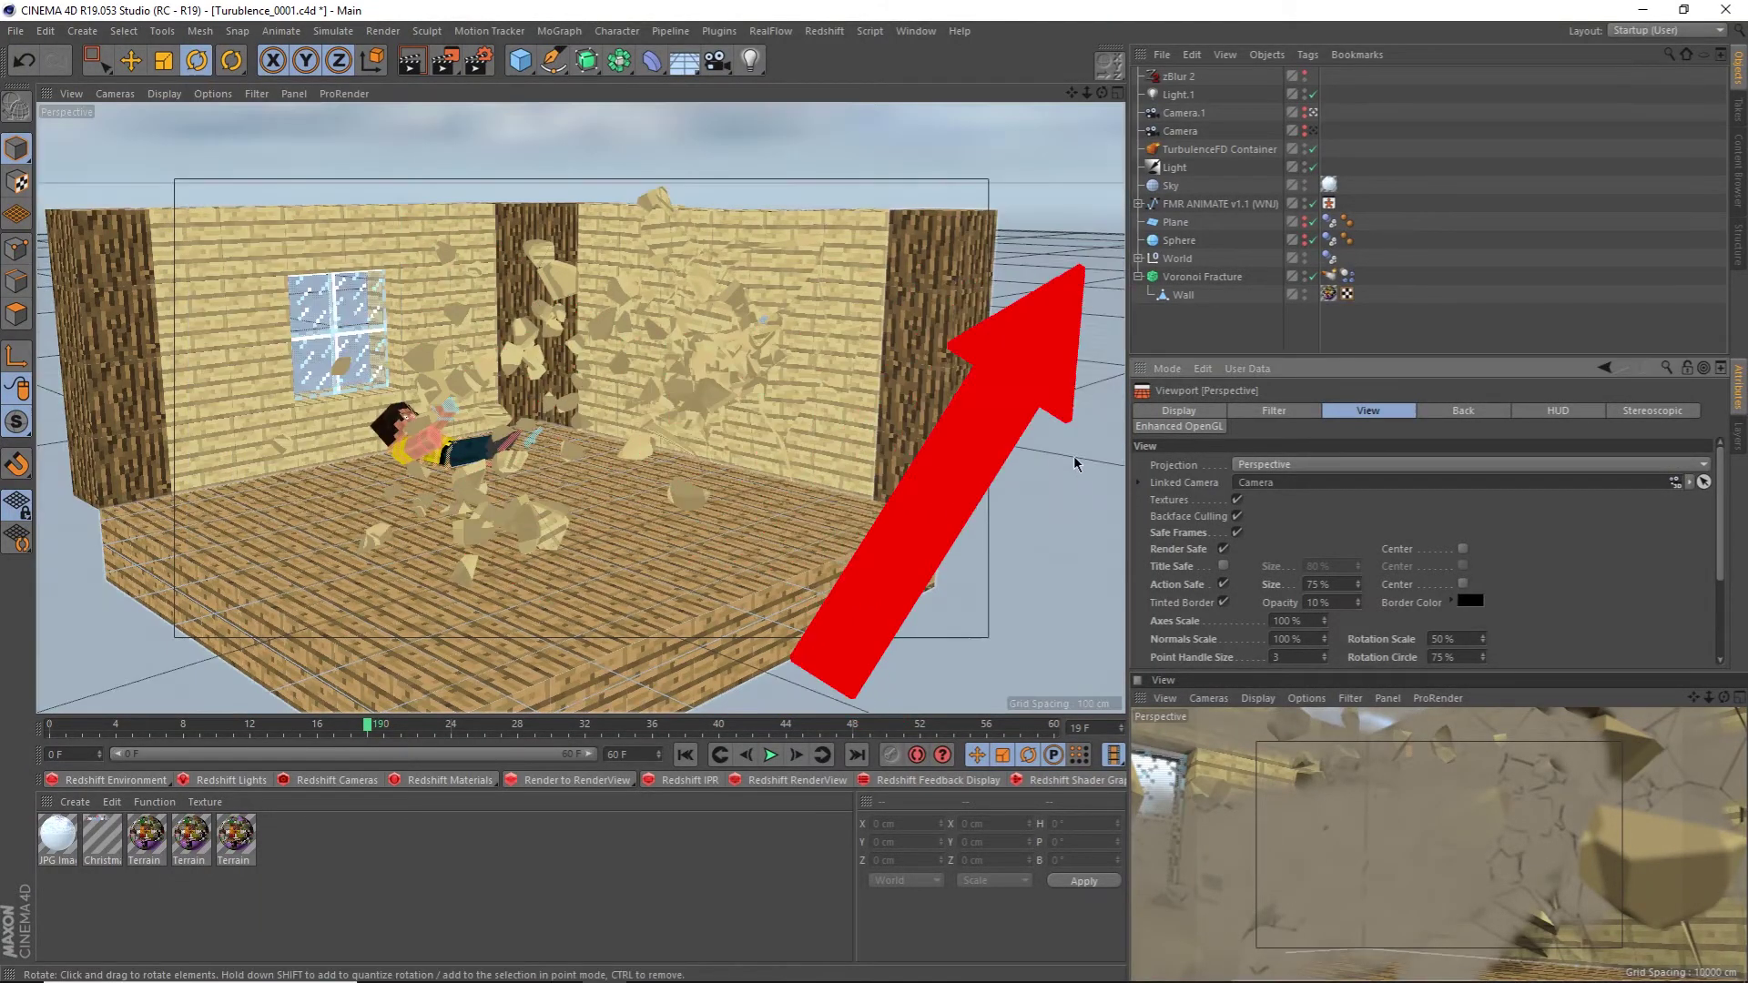
pyautogui.click(1237, 517)
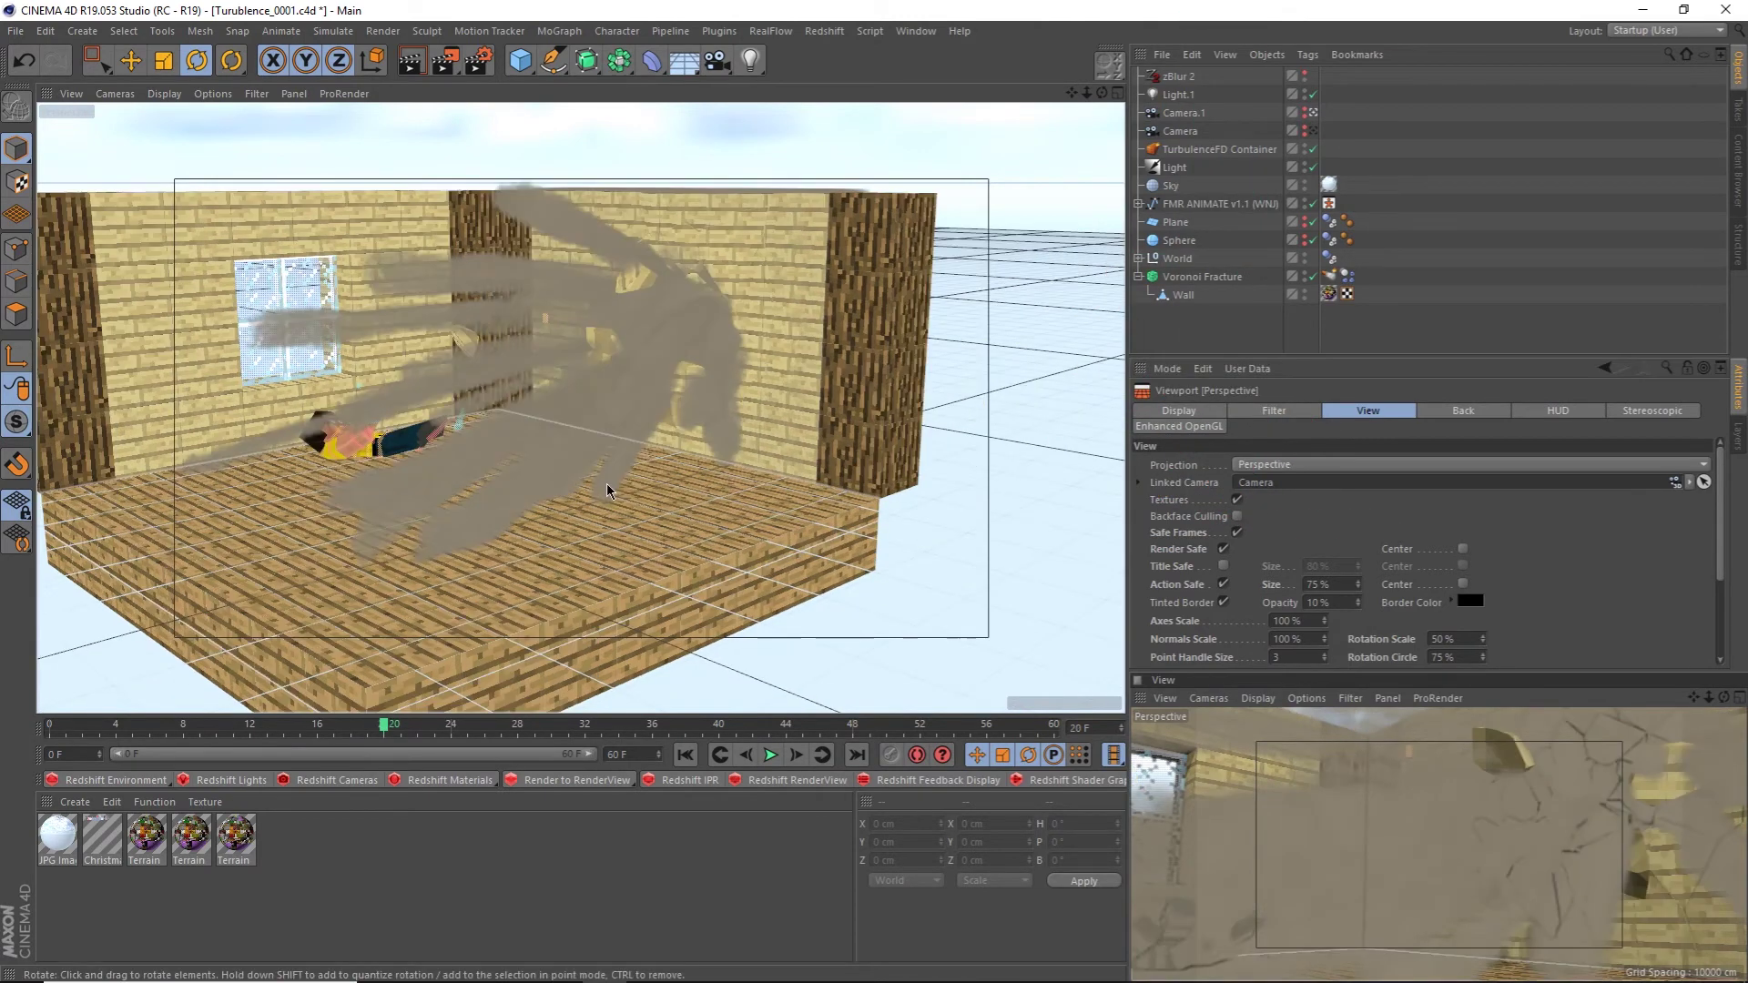
# Open Project Settings and play back the wall explosion
pyautogui.moveTo(610, 471)
pyautogui.keyDown('alt'); pyautogui.mouseDown()
pyautogui.moveTo(685, 510)
pyautogui.moveTo(647, 485)
pyautogui.moveTo(559, 481)
pyautogui.moveTo(561, 503)
pyautogui.moveTo(624, 495)
pyautogui.moveTo(582, 492)
pyautogui.mouseUp(); pyautogui.keyUp('alt')
pyautogui.hotkey('ctrl', 'b')
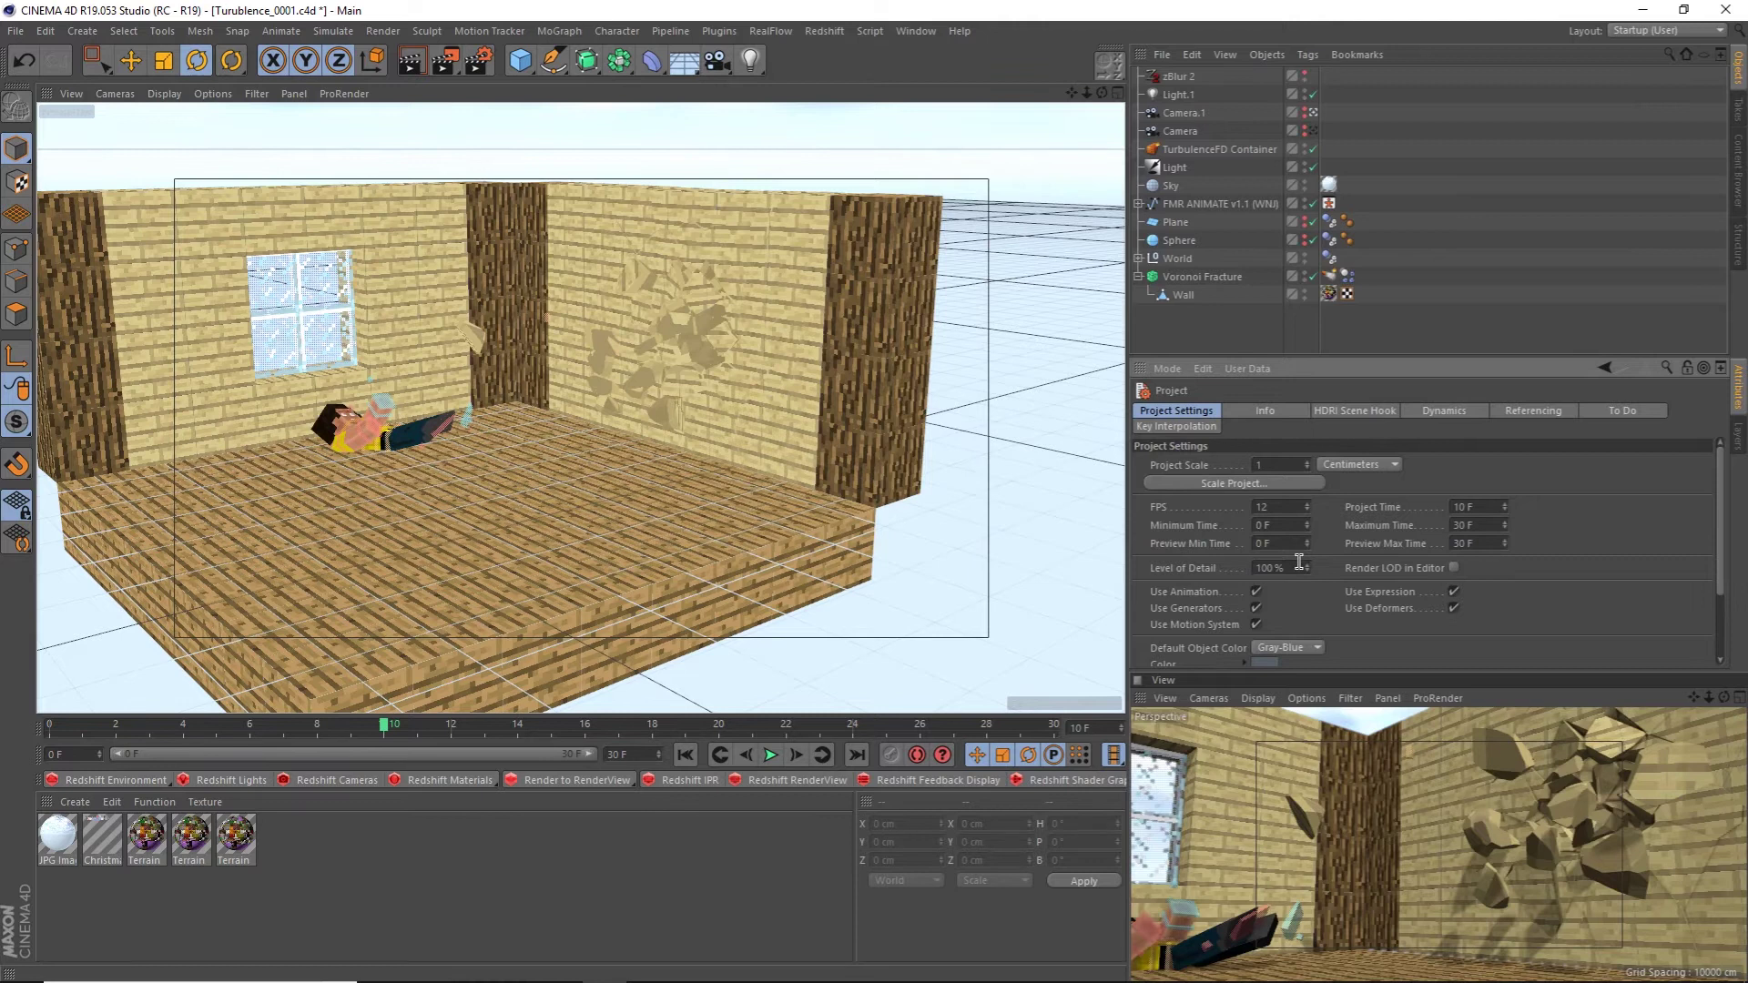
pyautogui.click(769, 754)
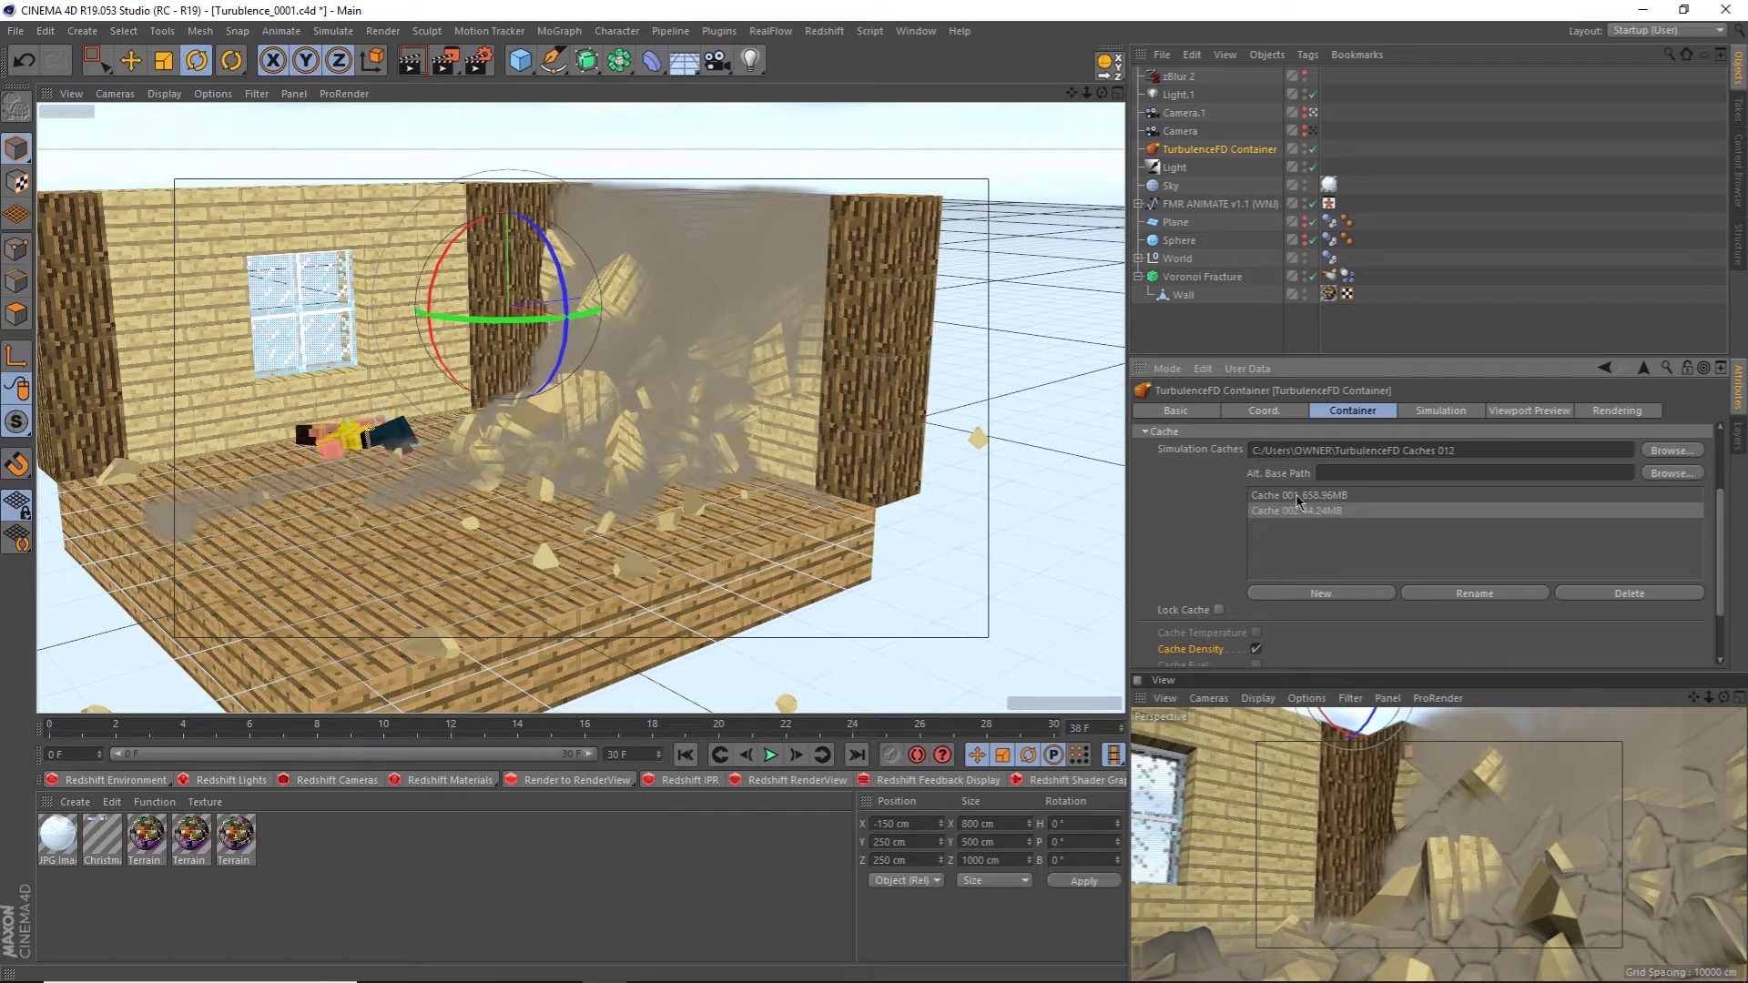
# Switch to Cache 001, then review zBlur 2, TurbulenceFD Renderer, Ambient Occlusion and Multi-Pass settings
pyautogui.click(1305, 497)
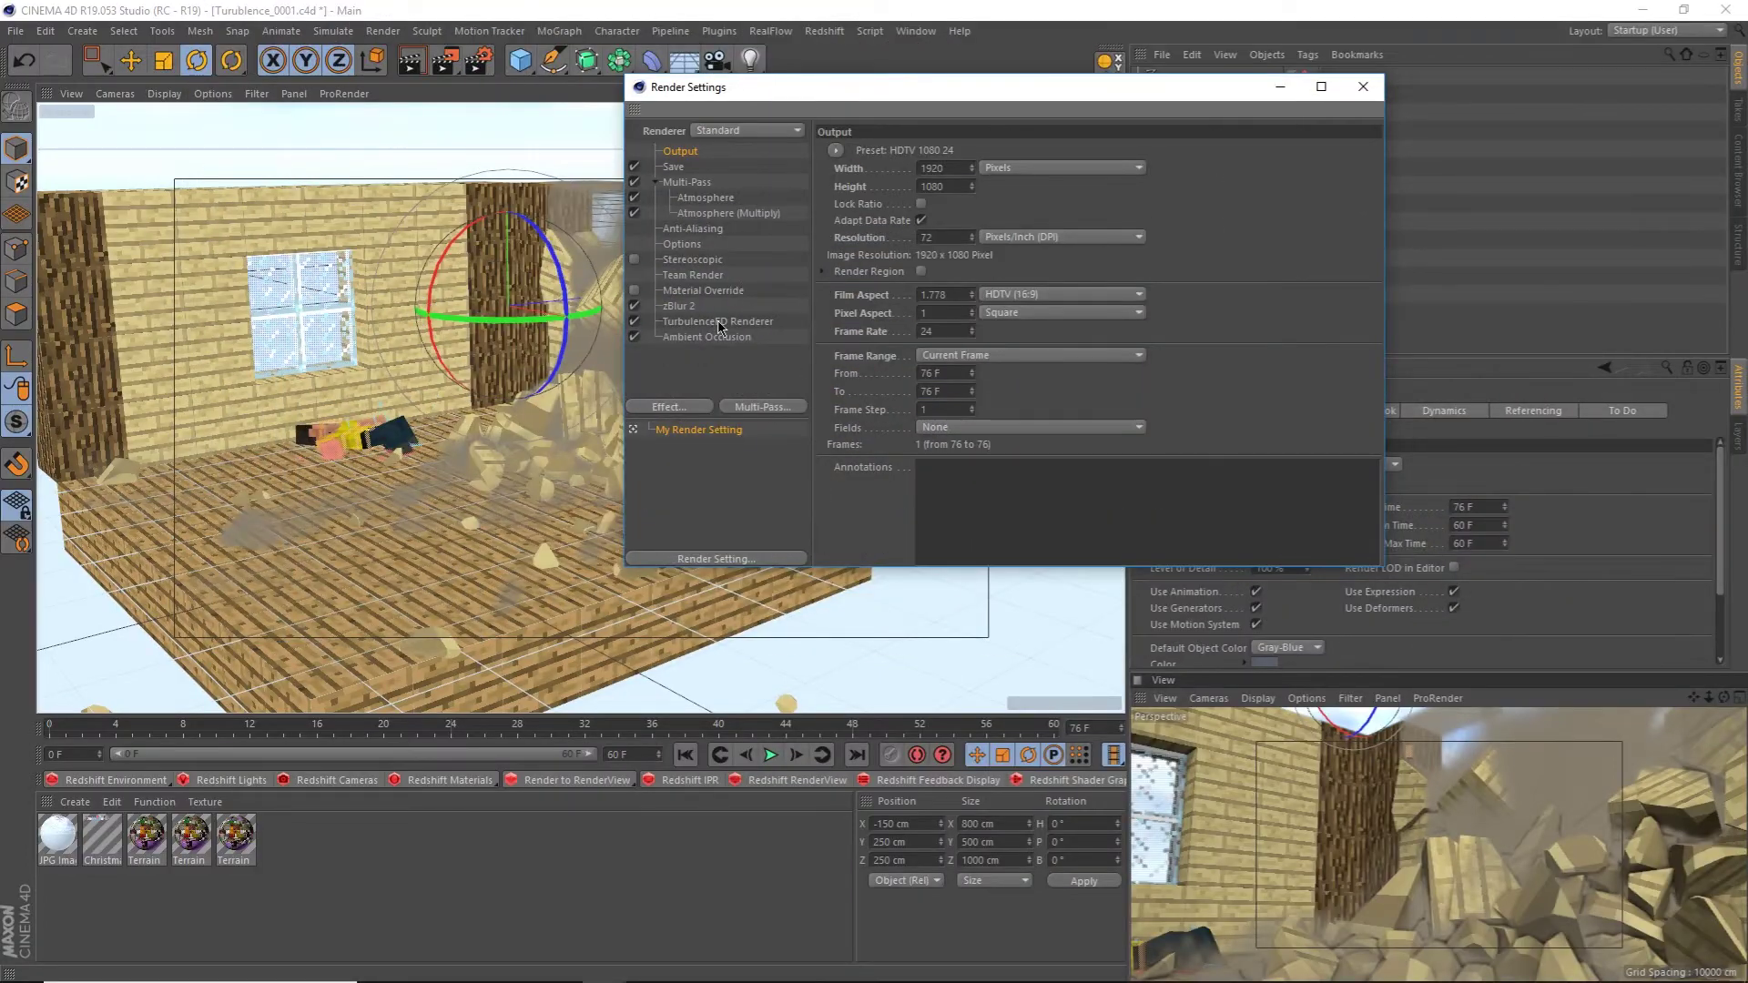
pyautogui.click(742, 312)
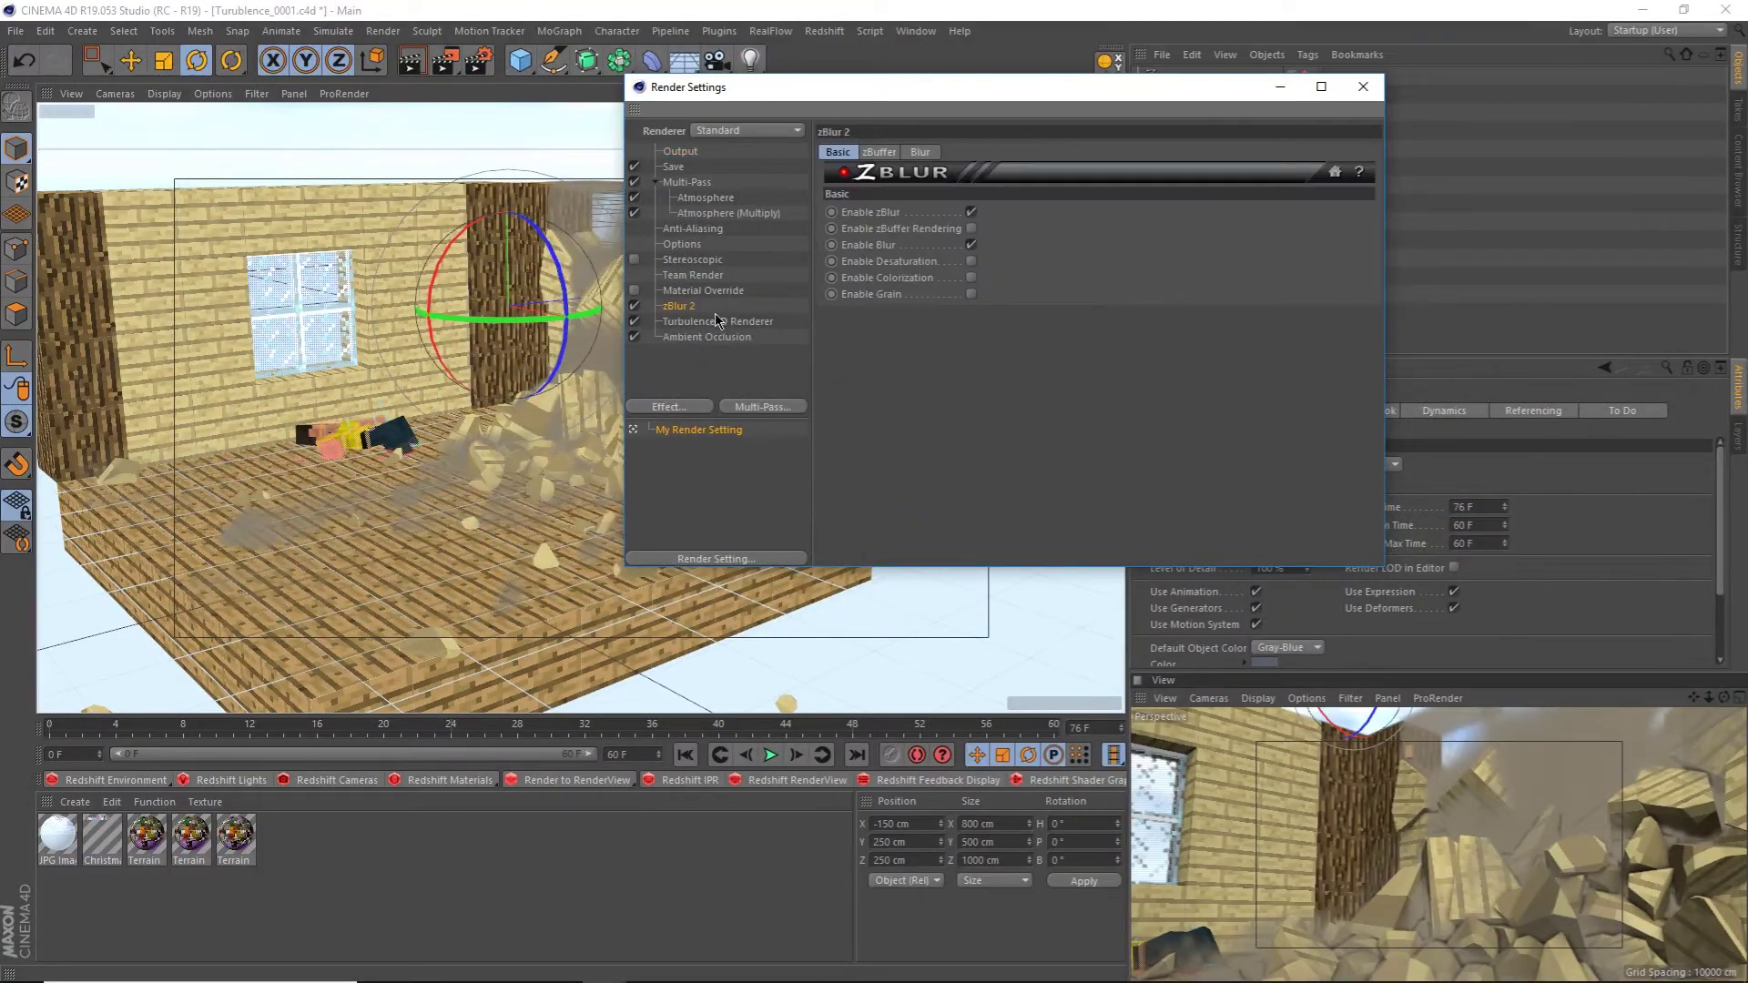
pyautogui.click(719, 323)
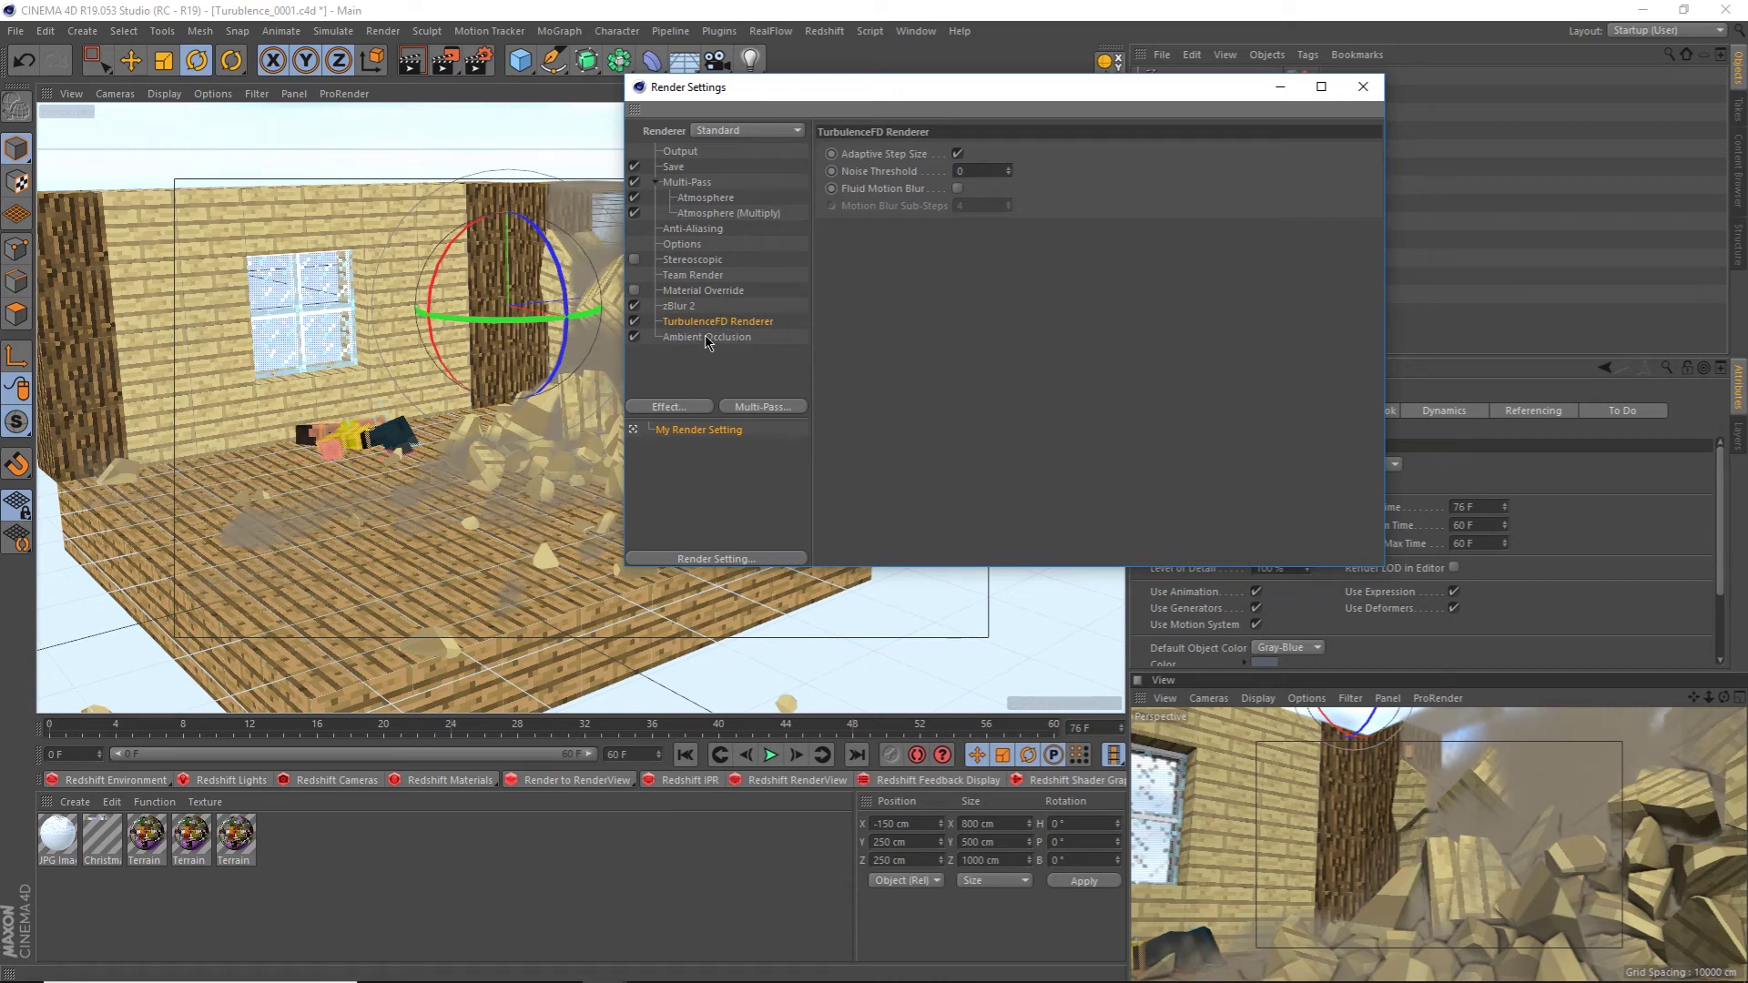
pyautogui.click(708, 338)
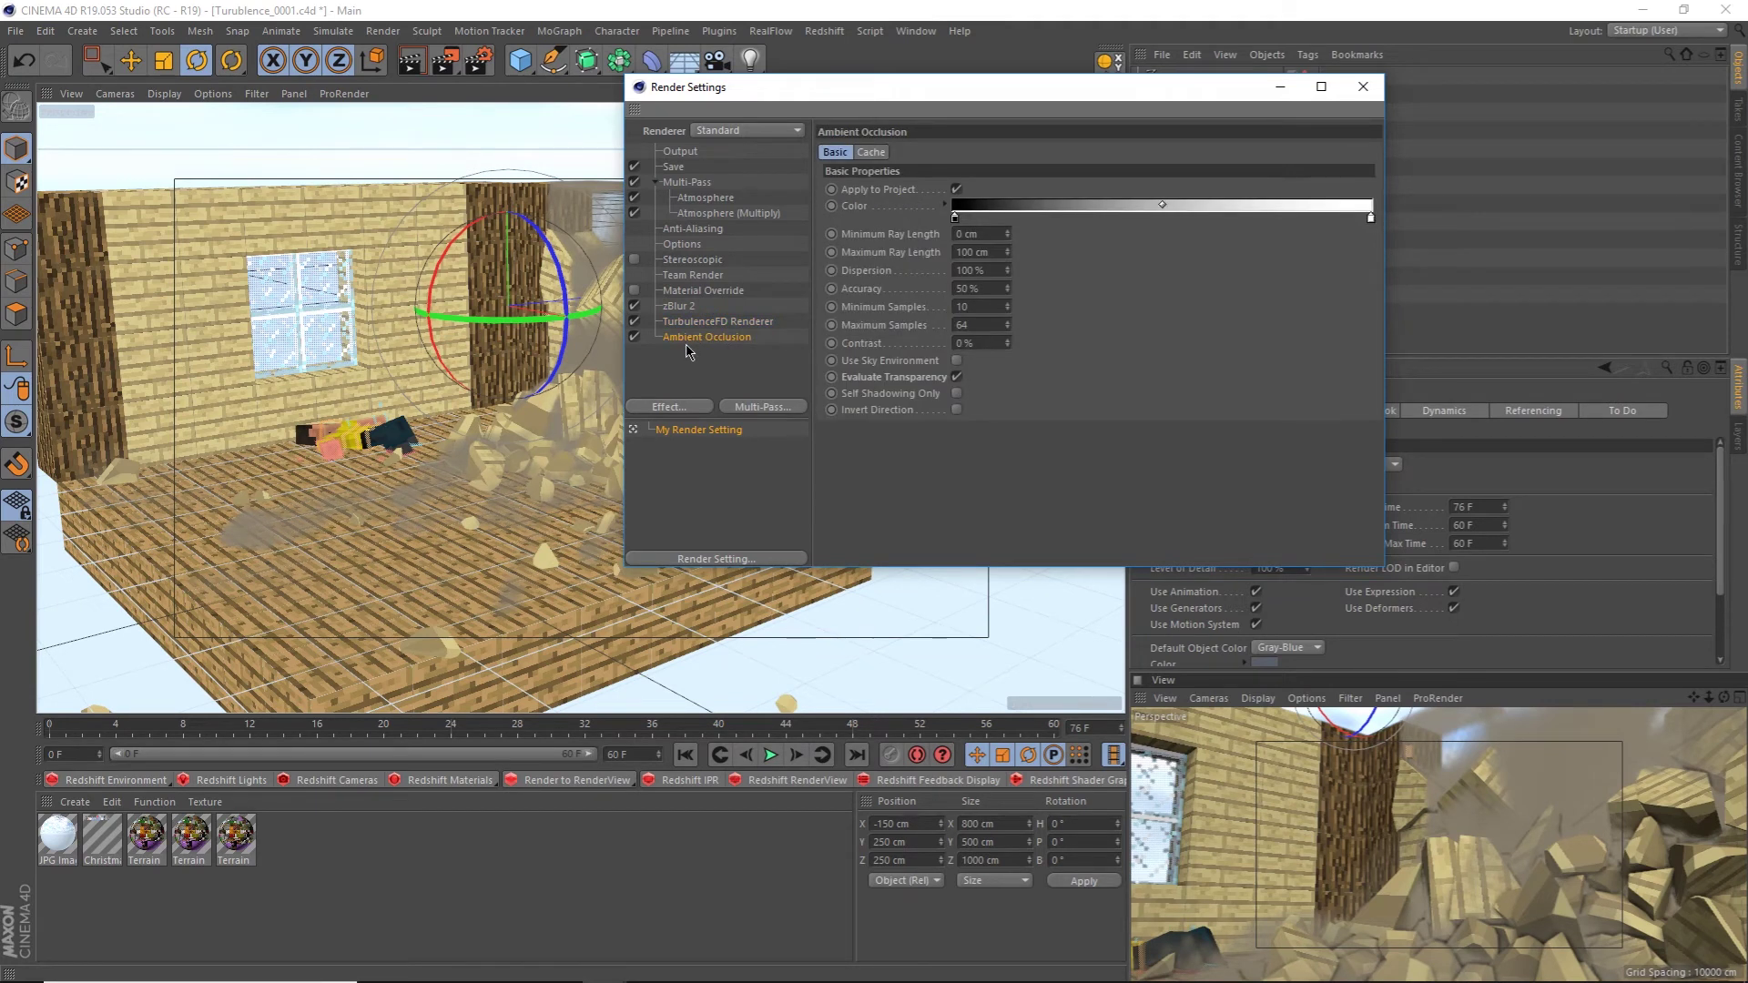
pyautogui.click(684, 185)
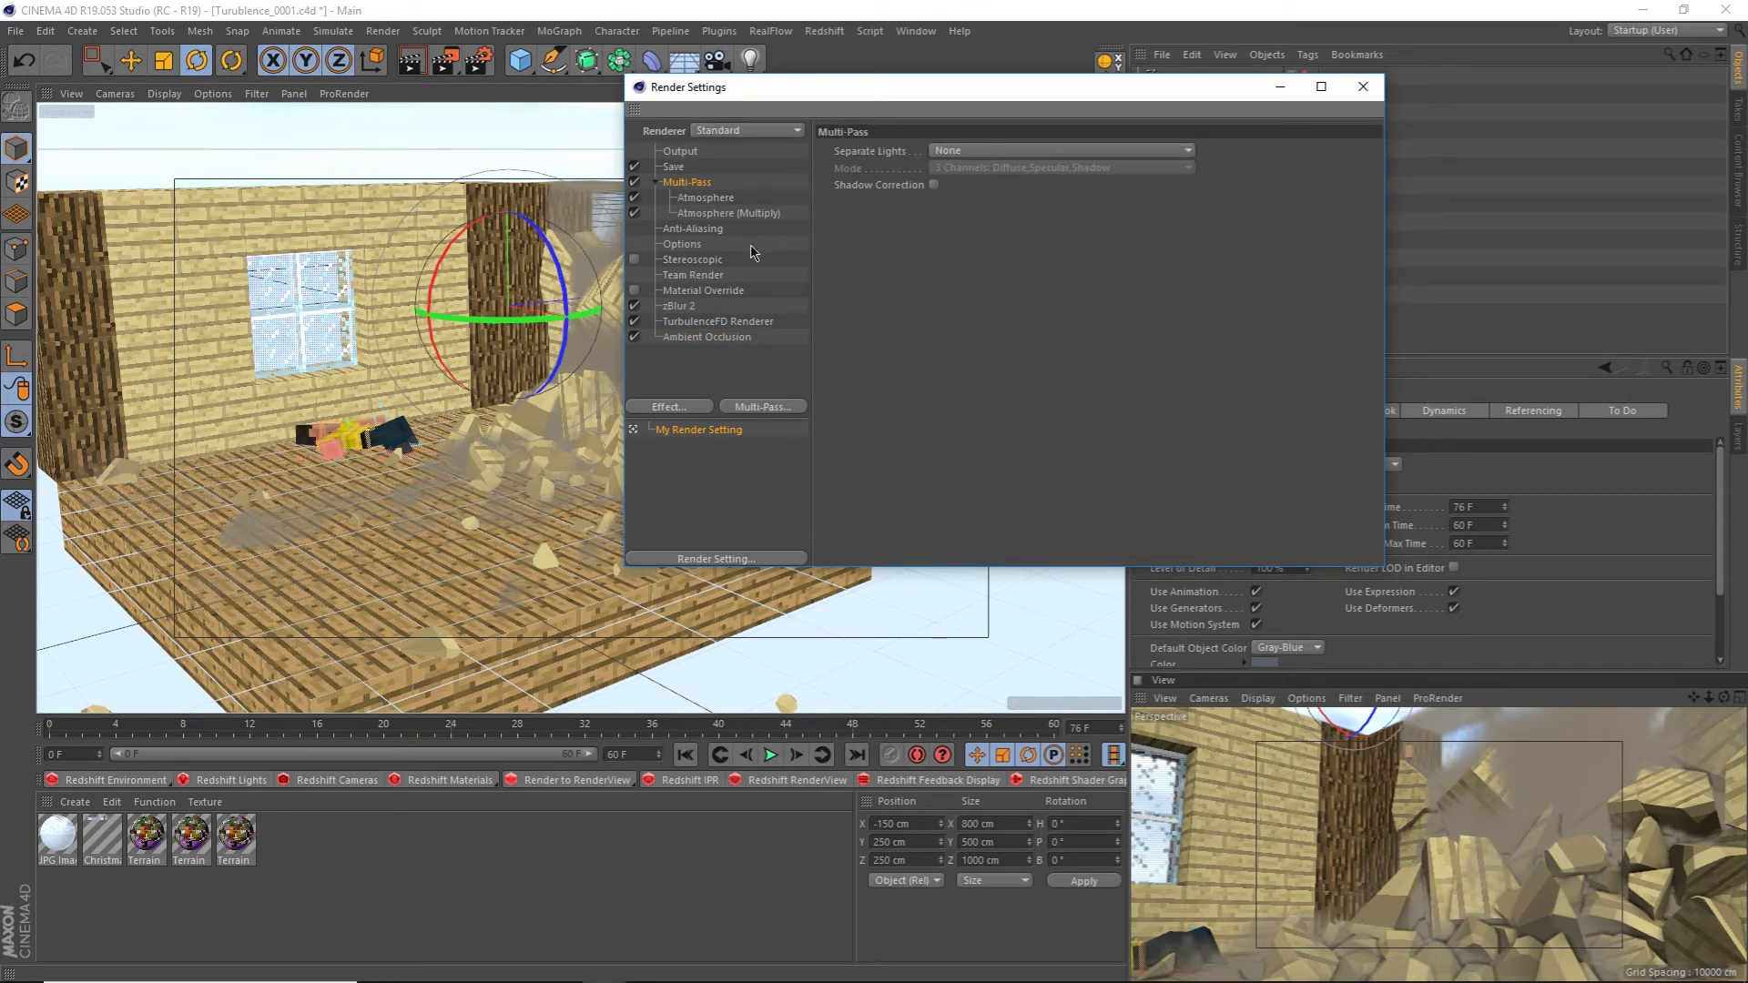
pyautogui.hotkey('alt', 'Tab')
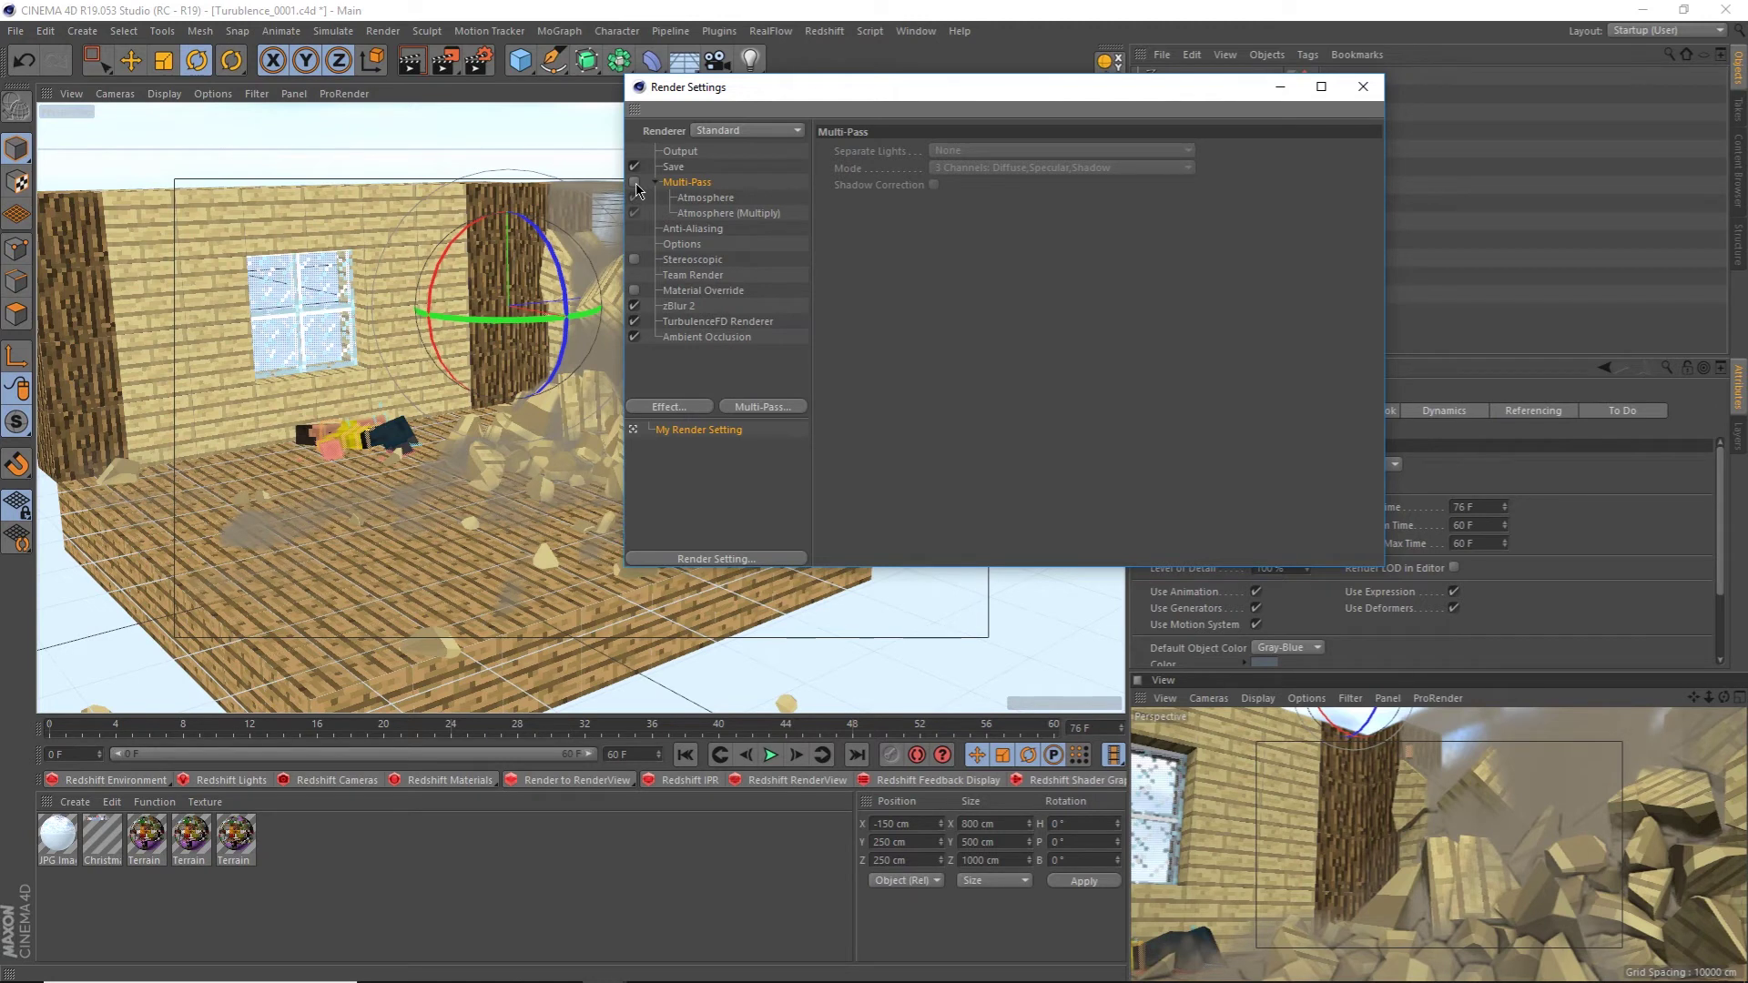
# Turn on Multi-Pass, remove all existing passes, and add an Atmosphere pass
pyautogui.click(635, 183)
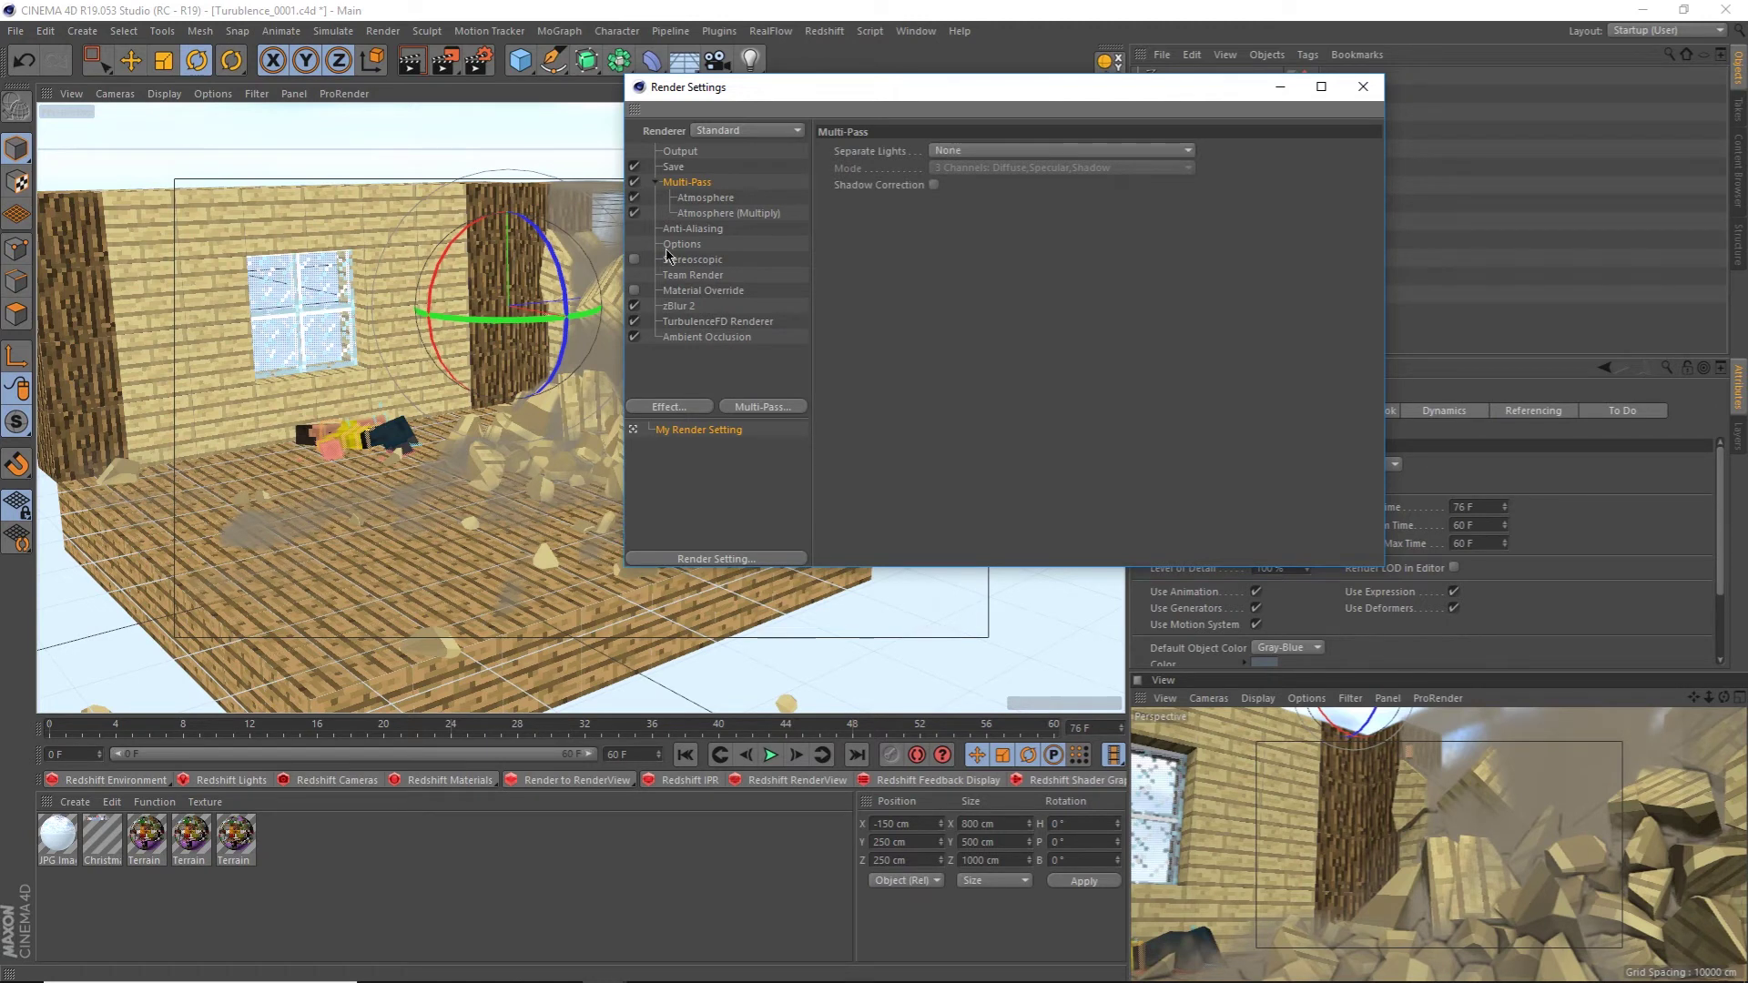
pyautogui.click(747, 407)
pyautogui.click(842, 485)
pyautogui.click(763, 407)
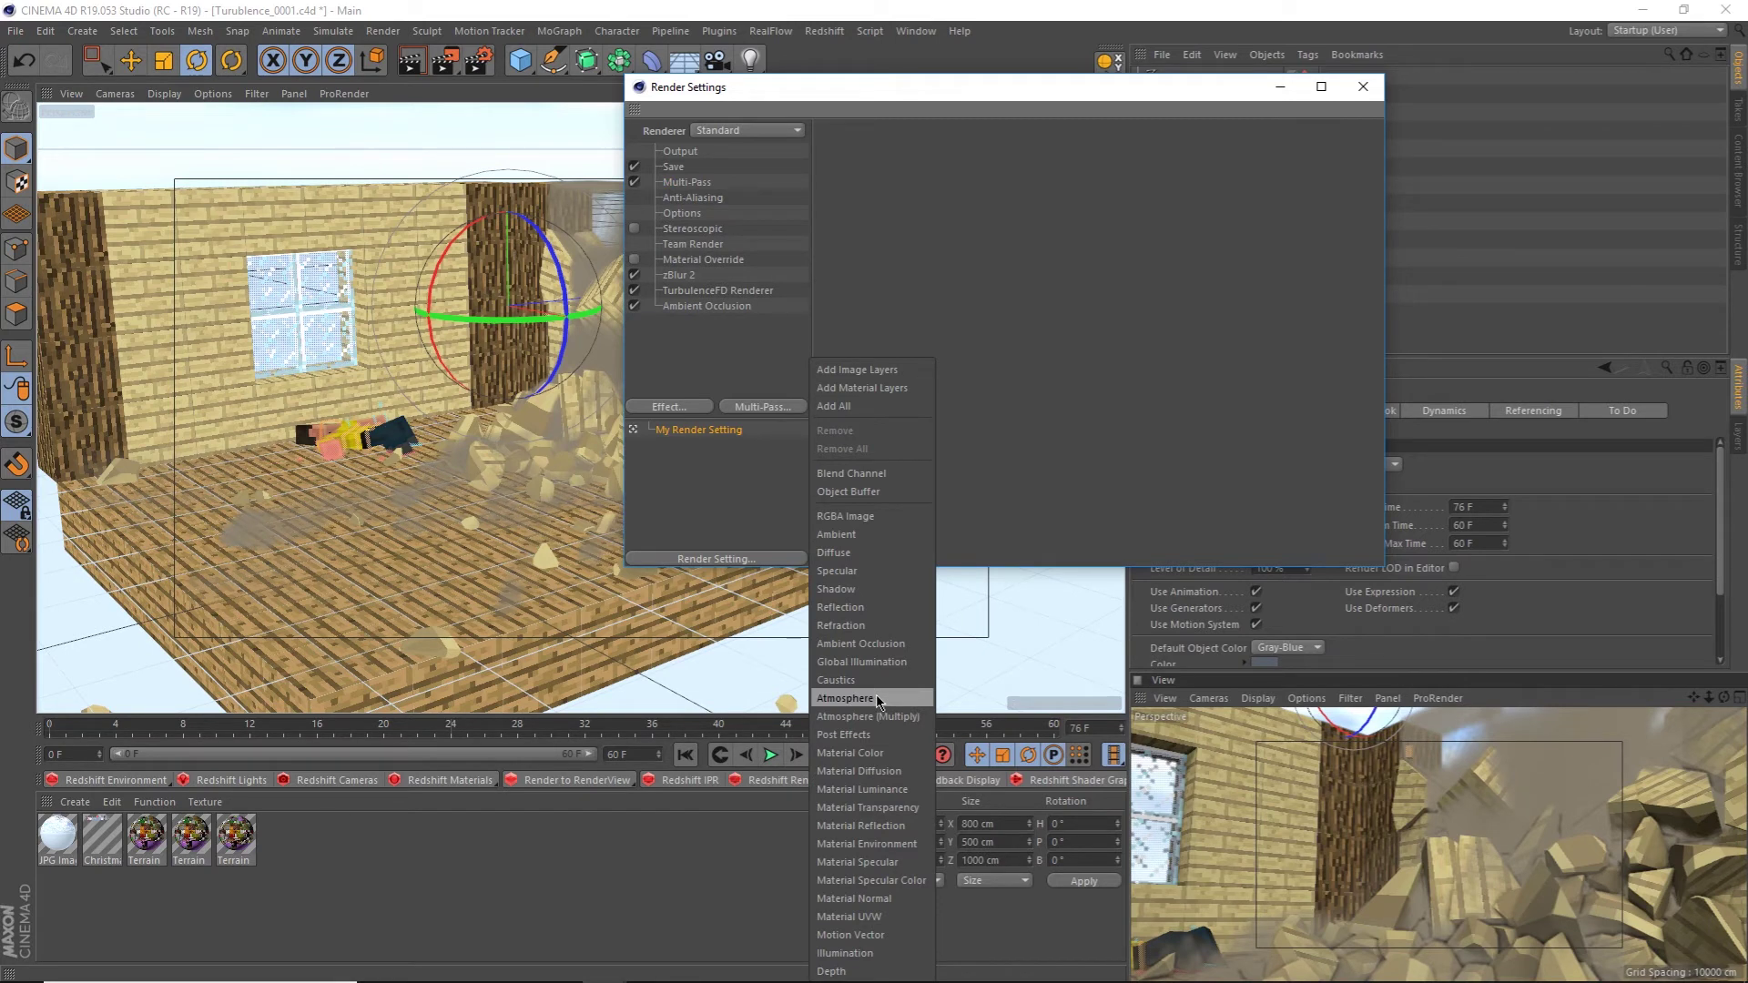
pyautogui.click(847, 698)
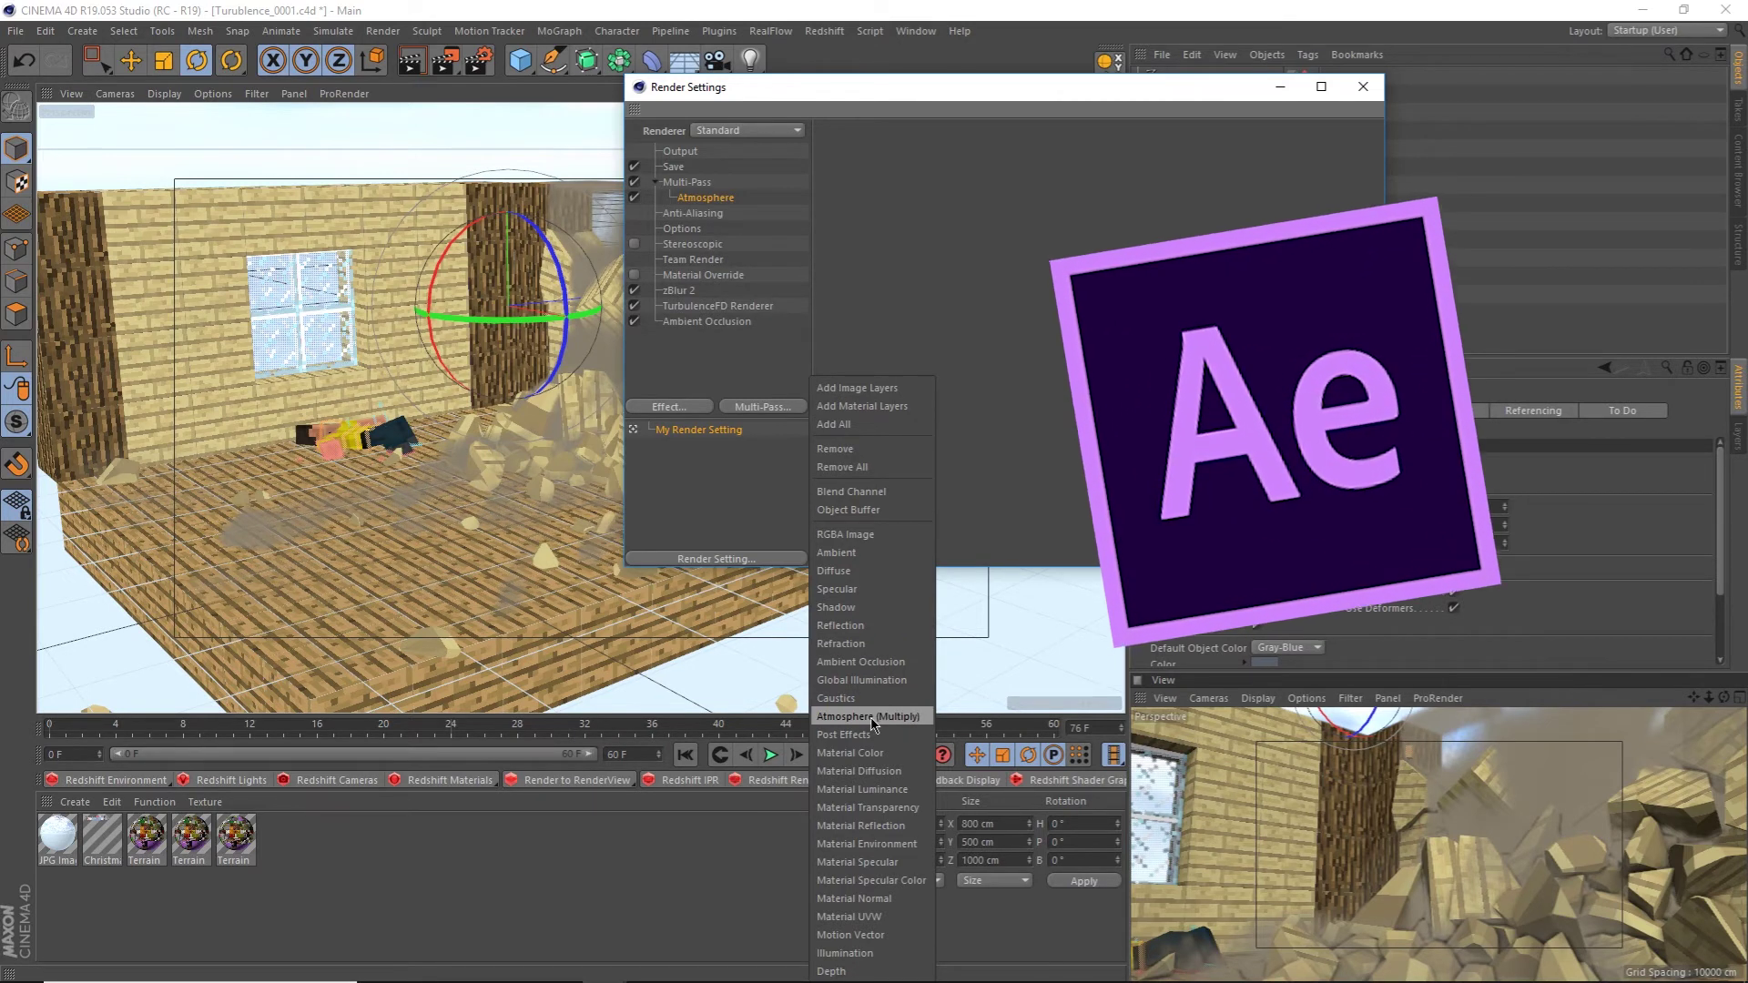
# Add the Atmosphere (Multiply) pass, enable Alpha Channel on saved images, and choose the multi-pass image format
pyautogui.click(872, 716)
pyautogui.click(663, 179)
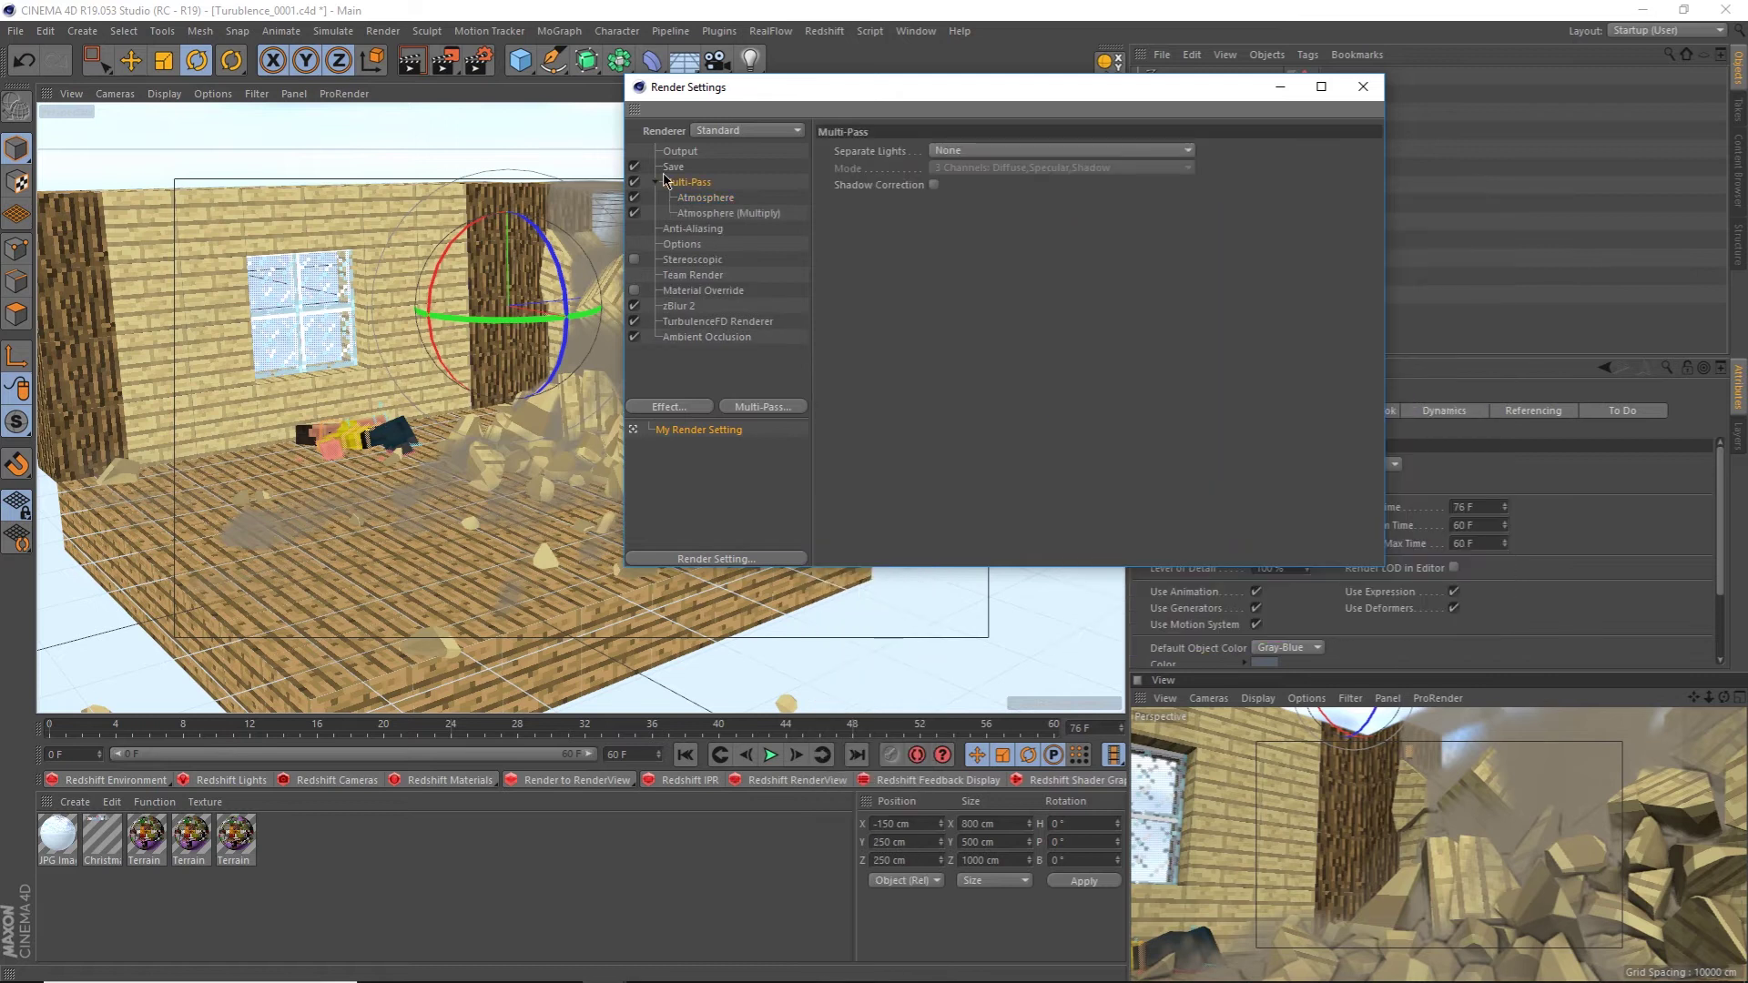
pyautogui.click(670, 167)
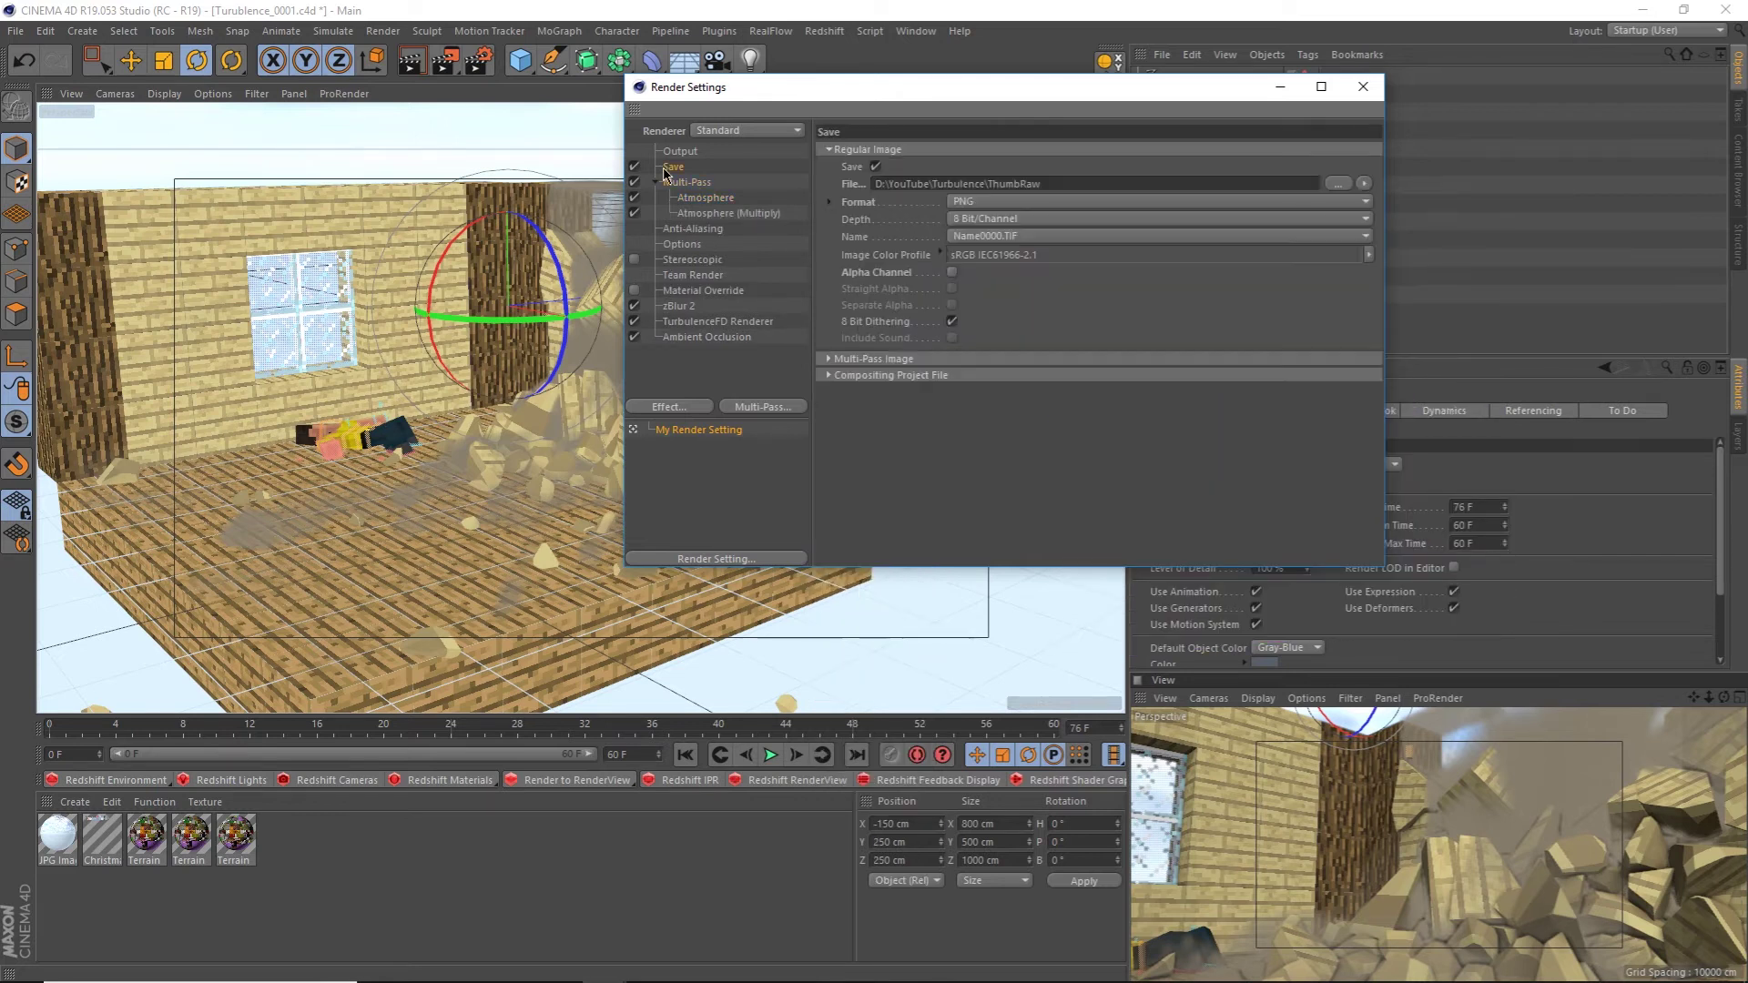
pyautogui.click(953, 273)
pyautogui.click(969, 360)
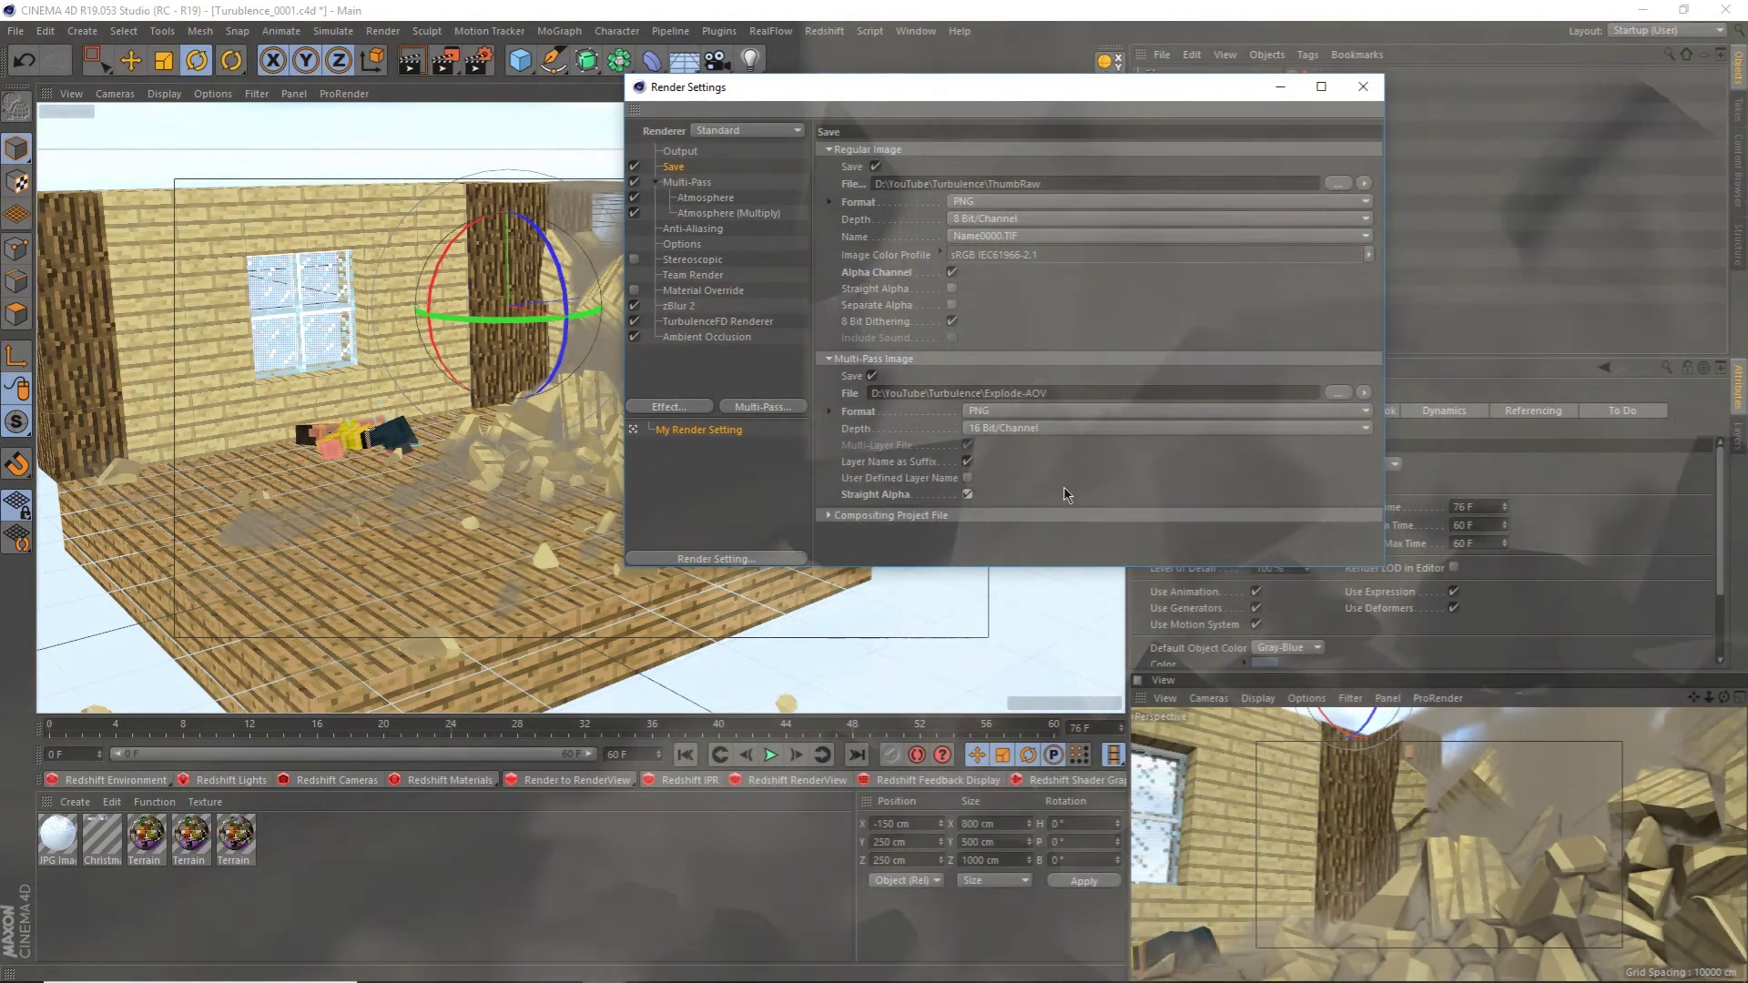
pyautogui.click(988, 412)
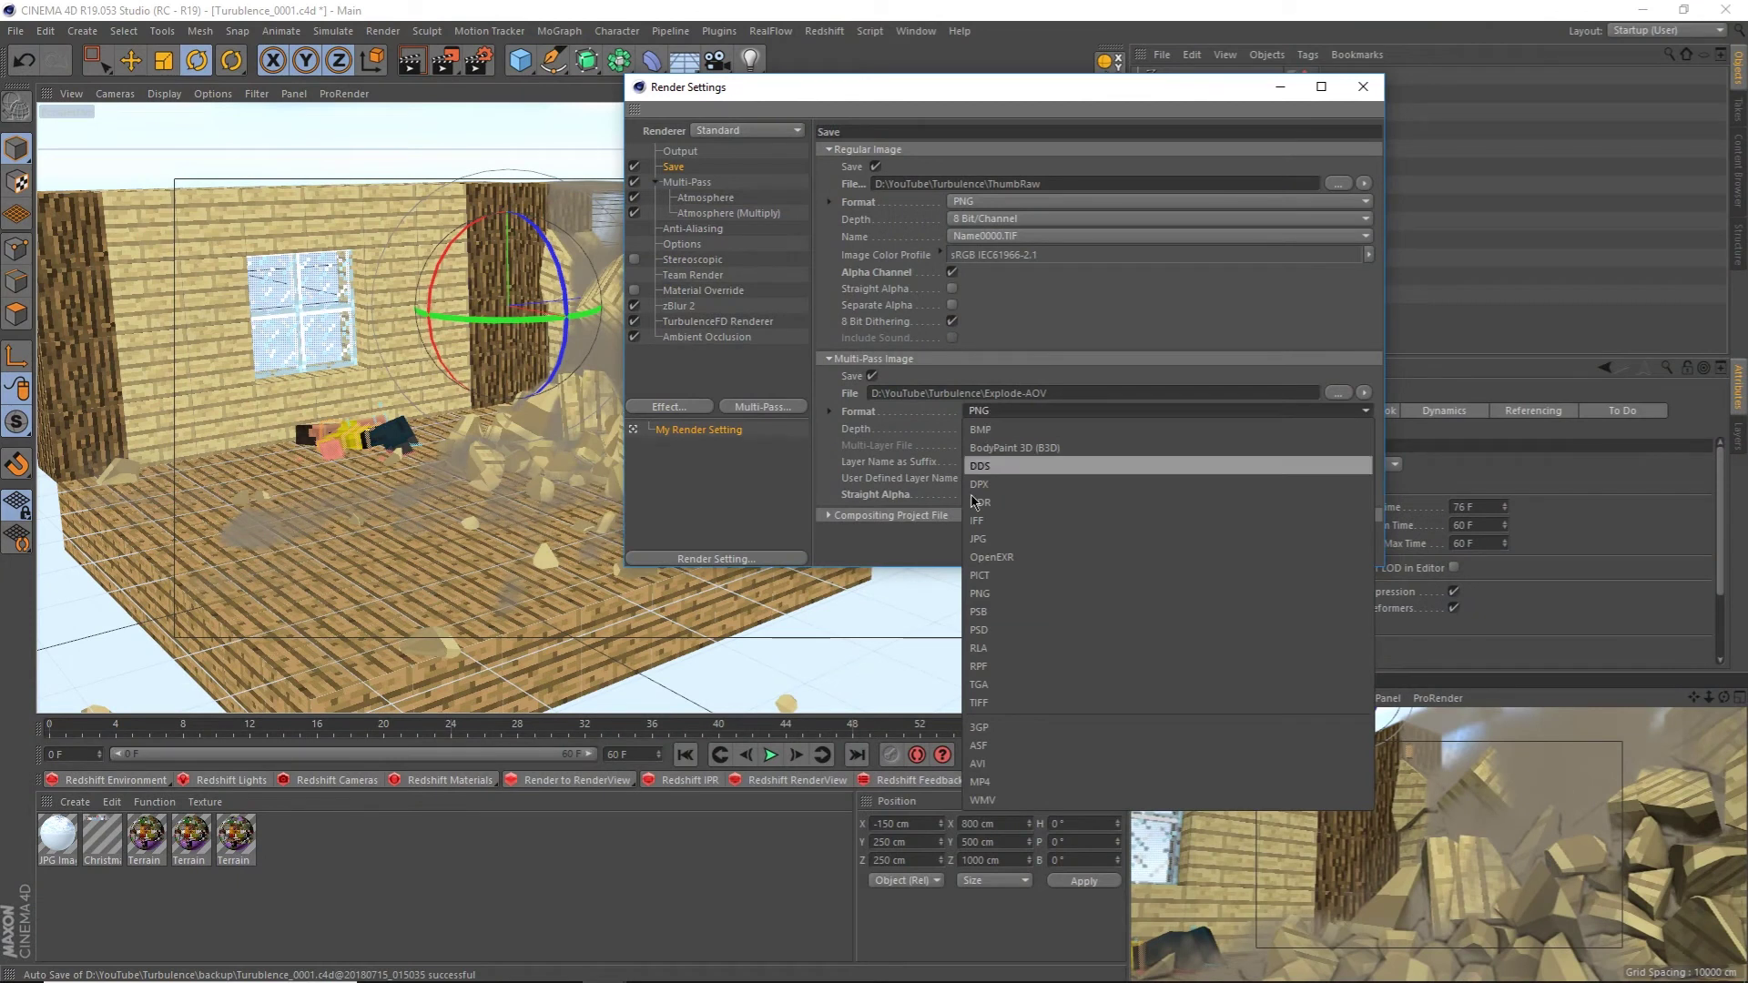